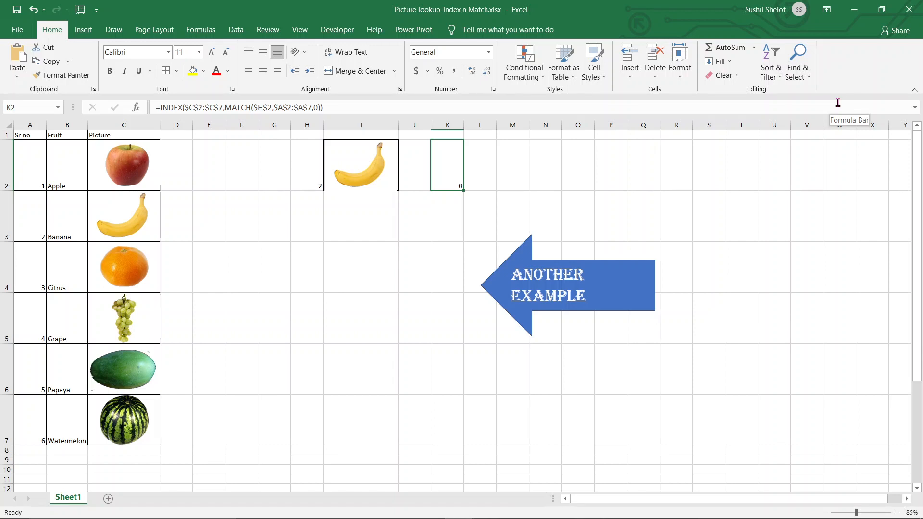
- Choose serial numbers 1 and then 4 from H2's dropdown to preview the matching fruit picture in the example
click(309, 177)
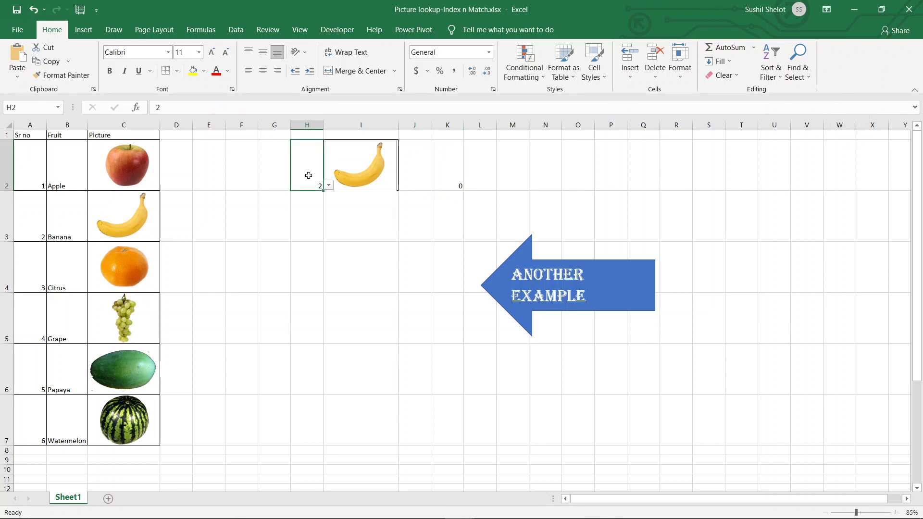
click(331, 188)
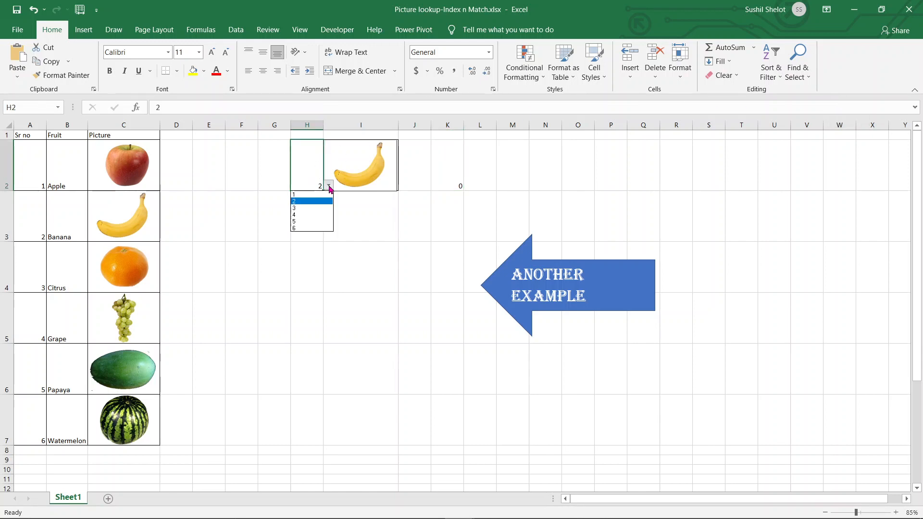
click(325, 194)
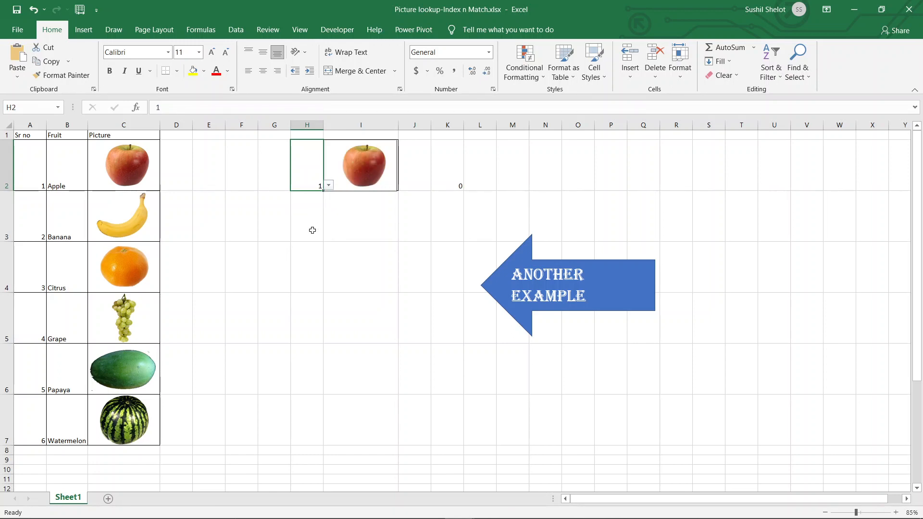
click(329, 189)
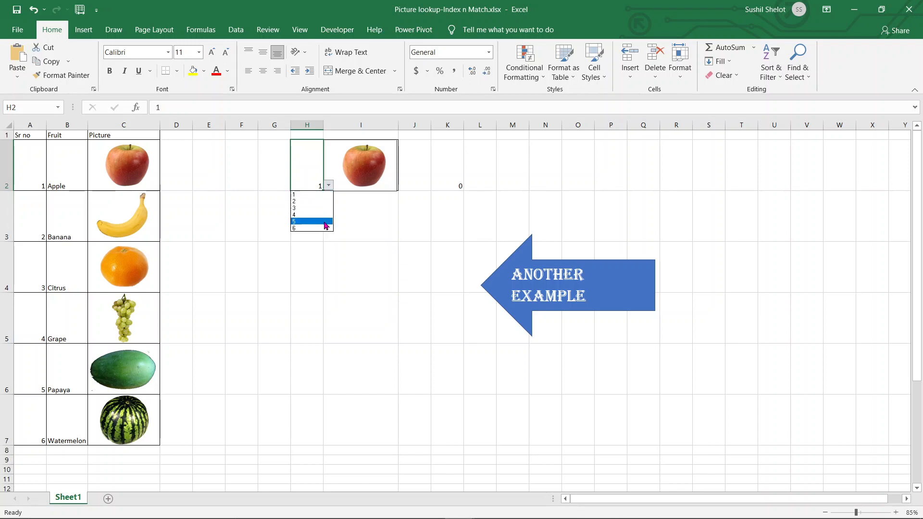
click(322, 215)
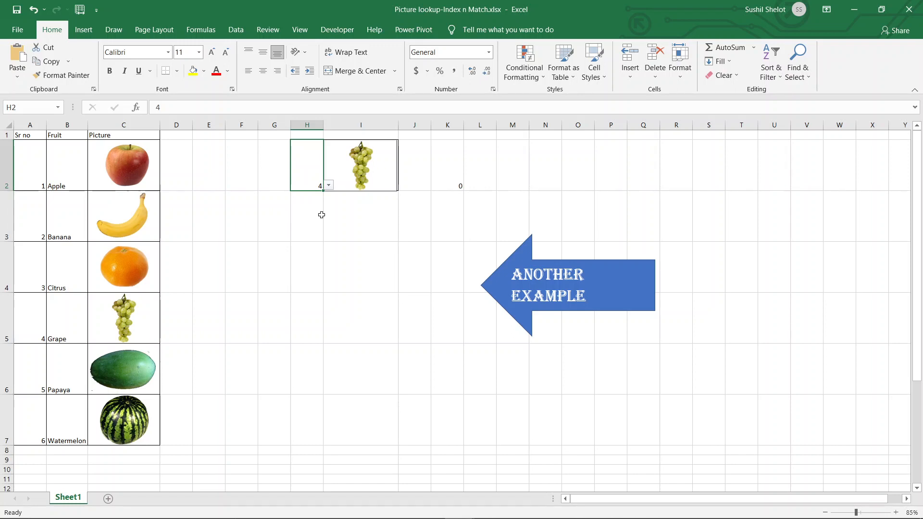
click(556, 280)
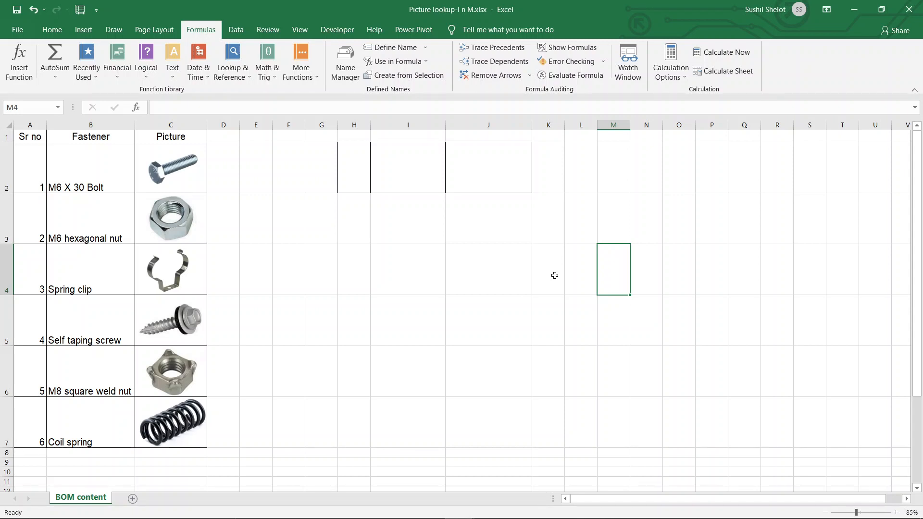
- Add list data validation to H2 with the serial numbers $A$2:$A$7 as its source
click(353, 184)
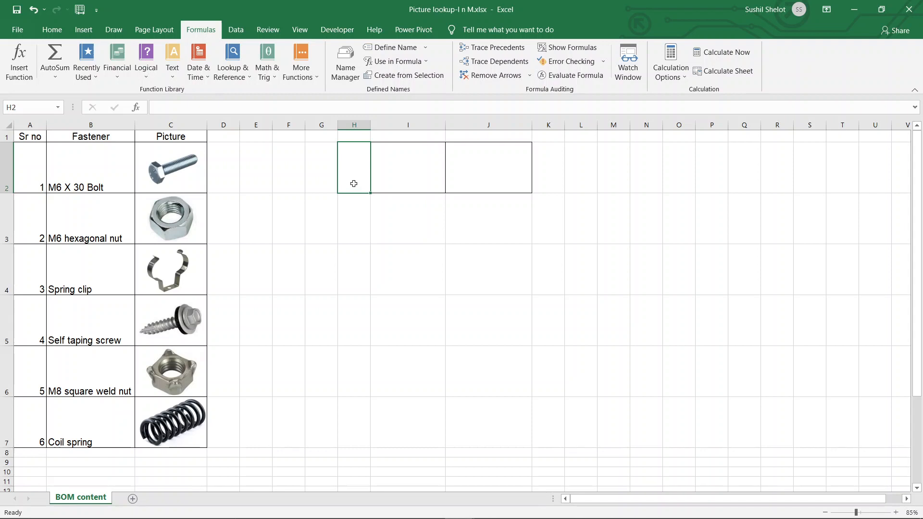
click(229, 30)
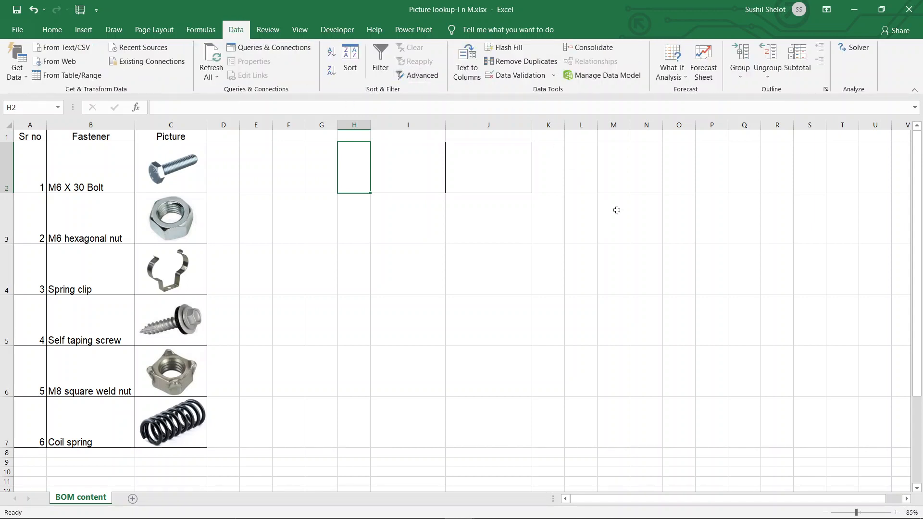
click(528, 77)
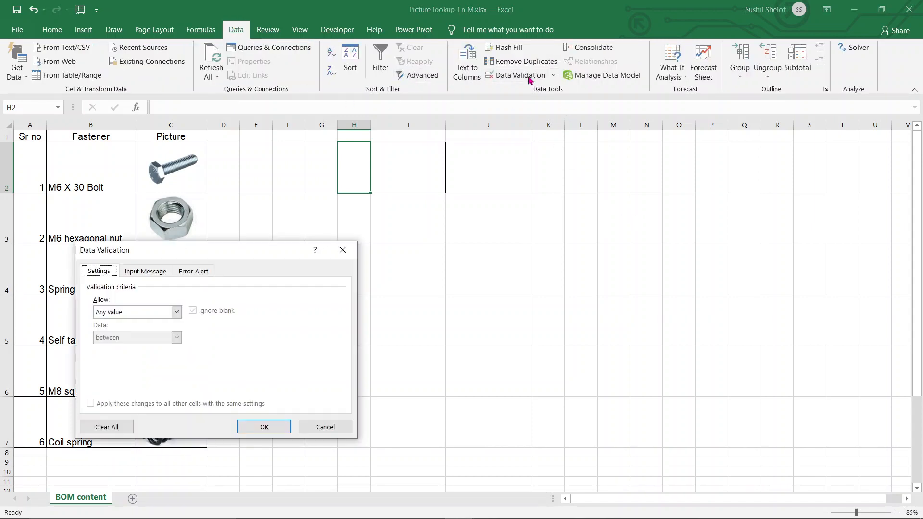
click(177, 312)
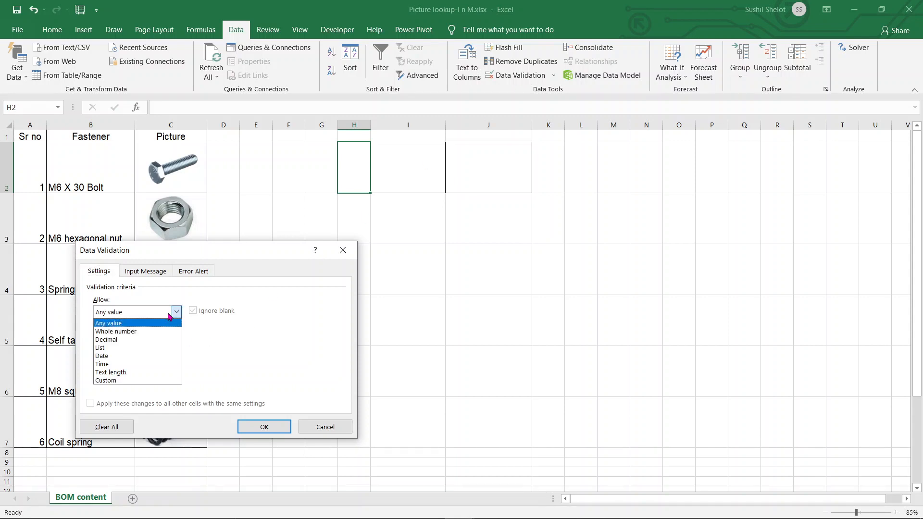
click(131, 349)
click(147, 362)
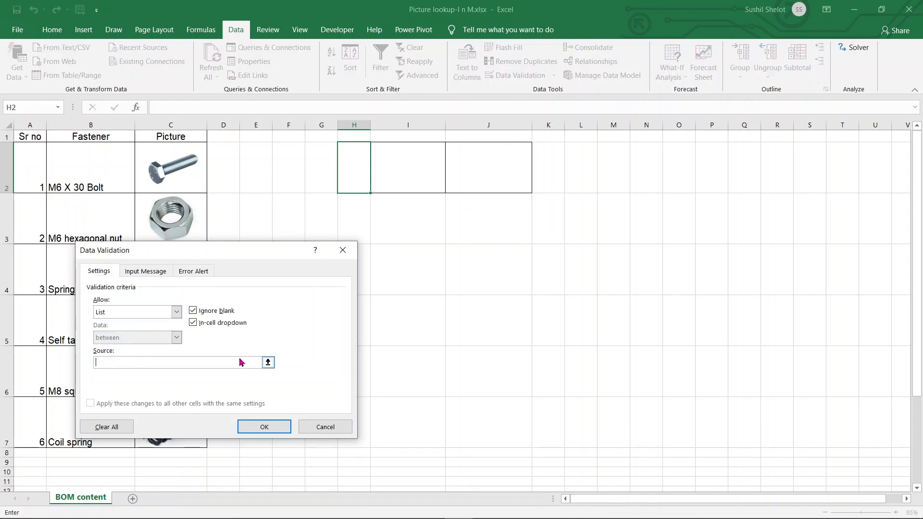
click(271, 361)
drag(29, 171, 36, 427)
key(Return)
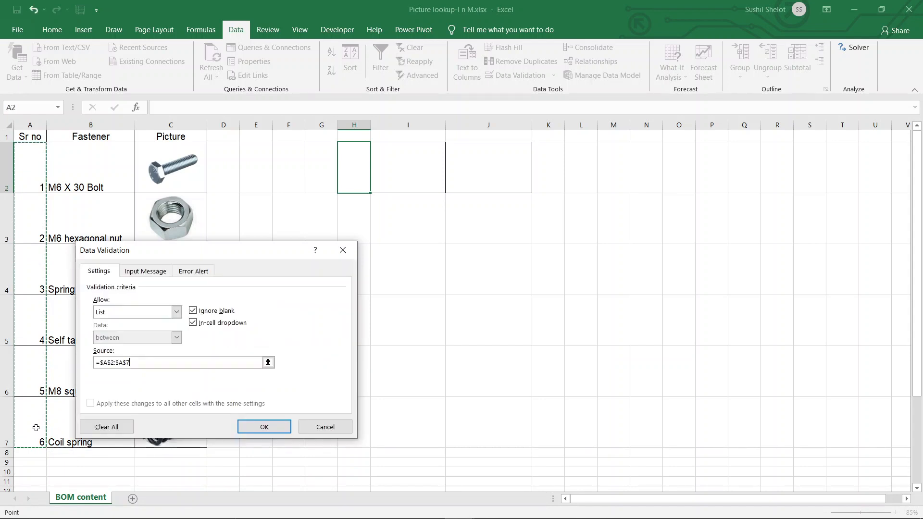
click(268, 426)
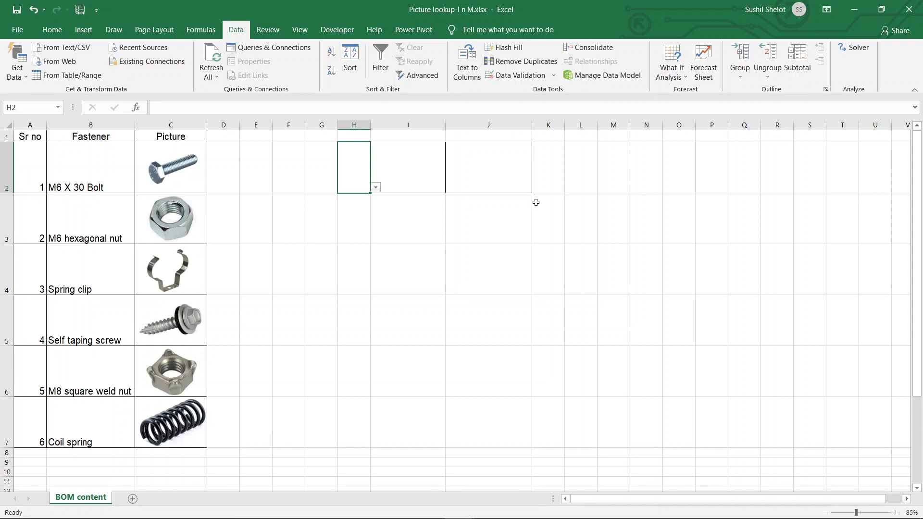
- Start an INDEX formula in K2 using the absolute picture range $C$2:$C$7 as the array
click(546, 184)
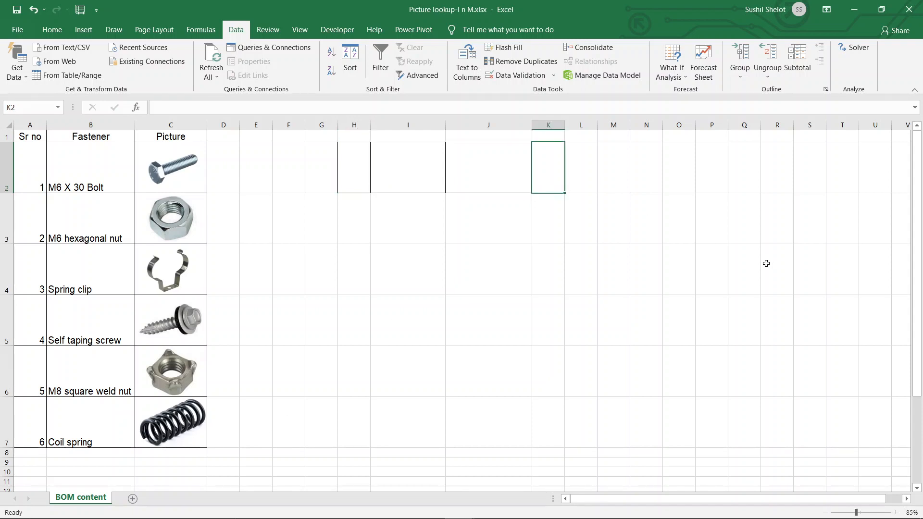
text(=i)
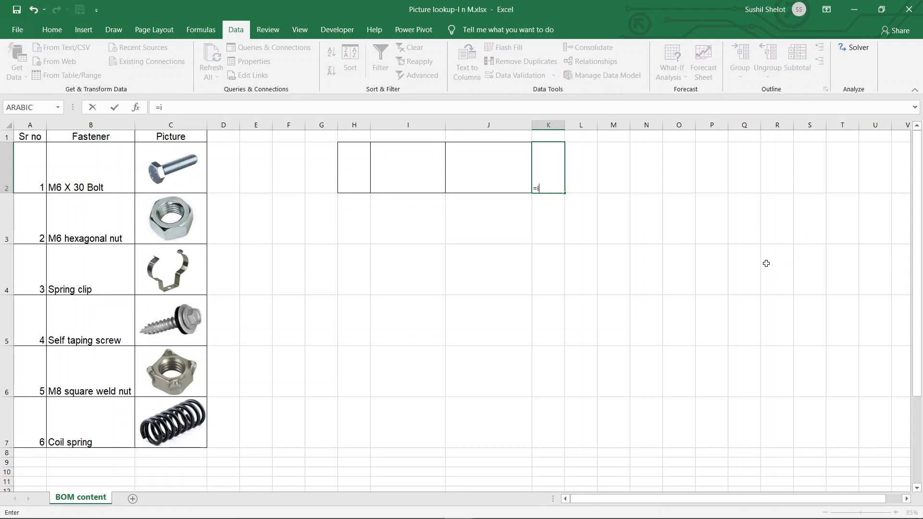
text(ndex)
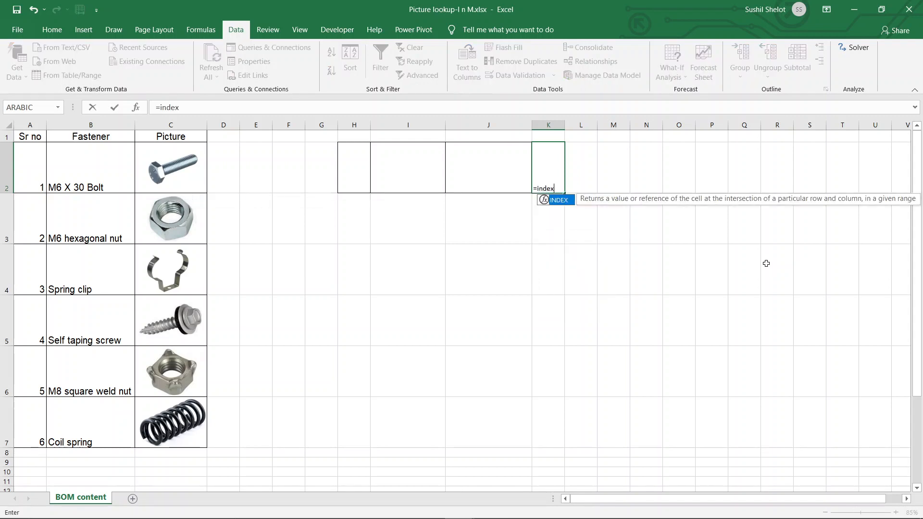
double_click(559, 204)
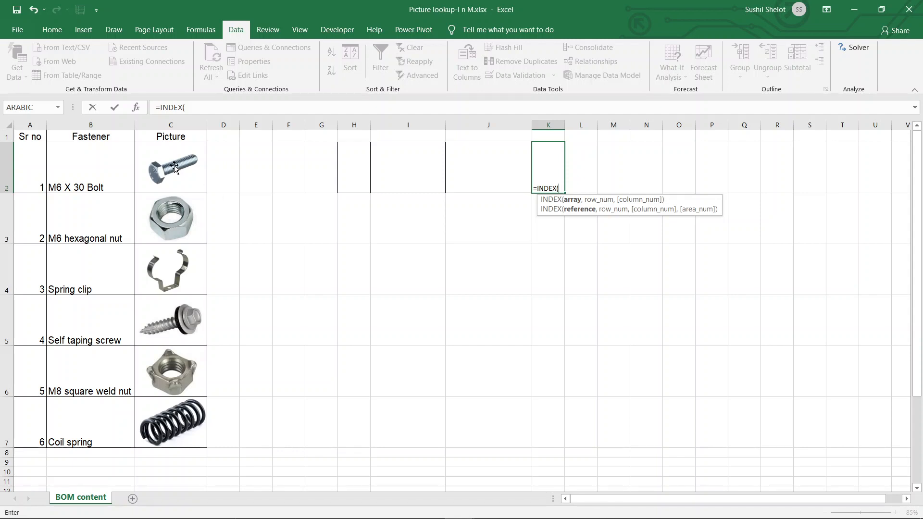
drag(139, 149, 141, 433)
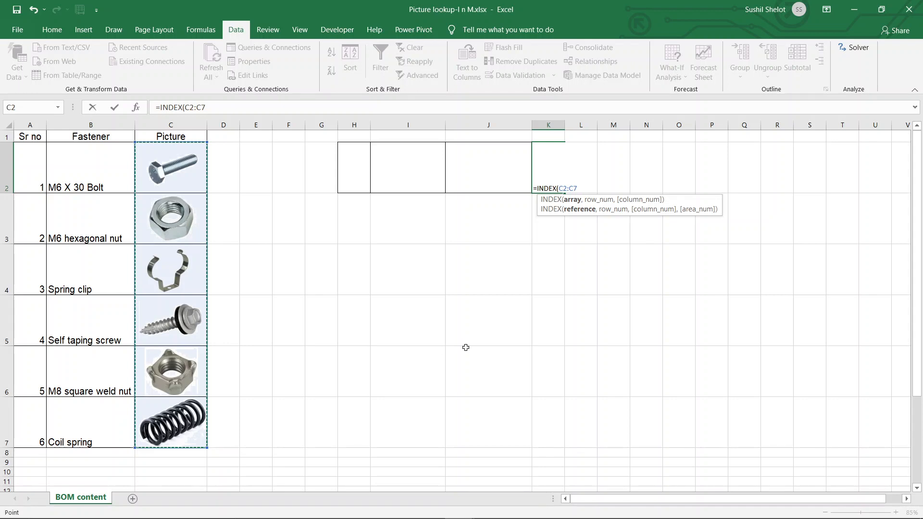
key(F4)
text(,)
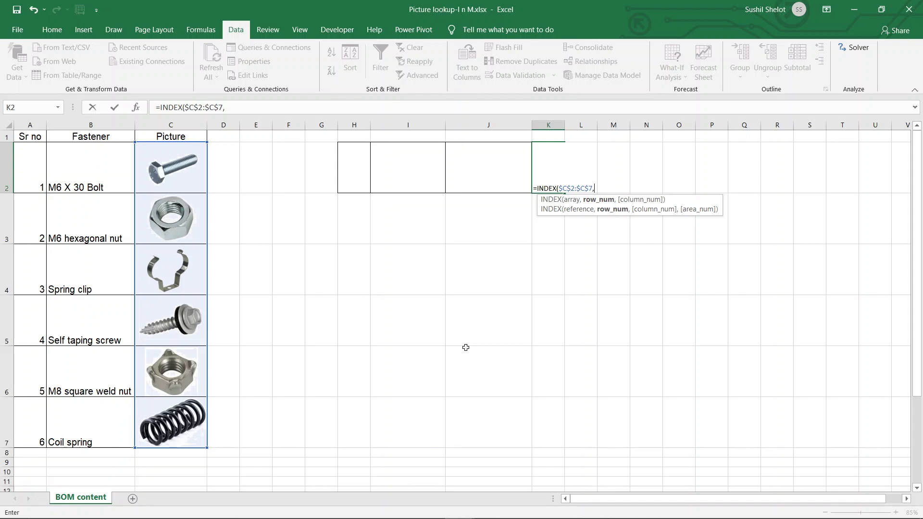
- Nest a MATCH in the formula looking up $H$2 within the absolute range $A$2:$A$7
text(Match)
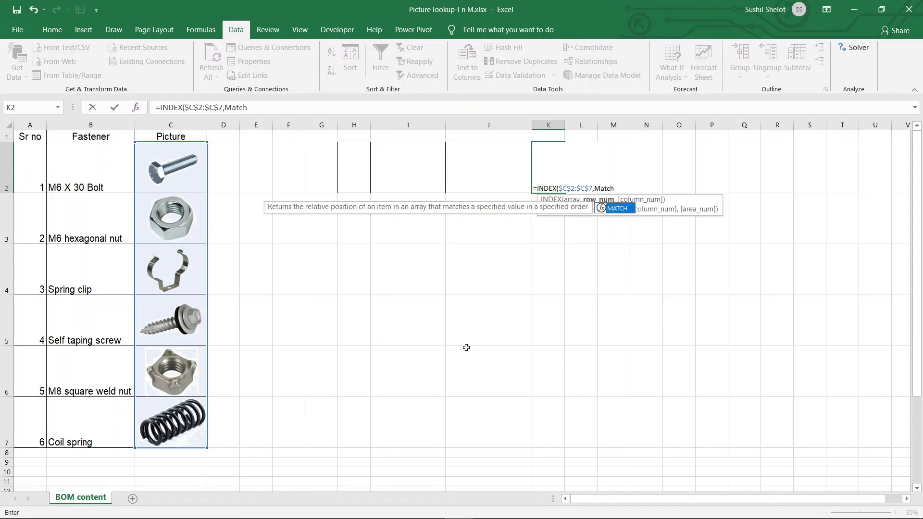
double_click(615, 211)
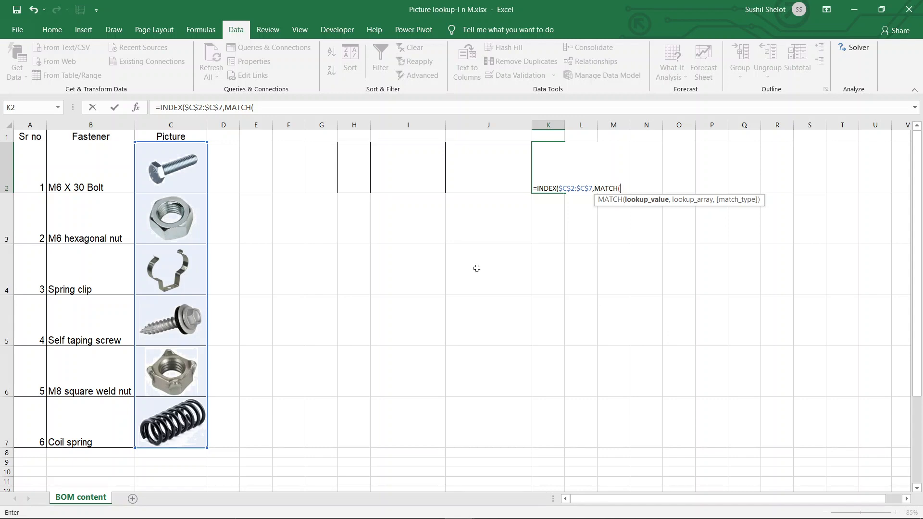
click(356, 183)
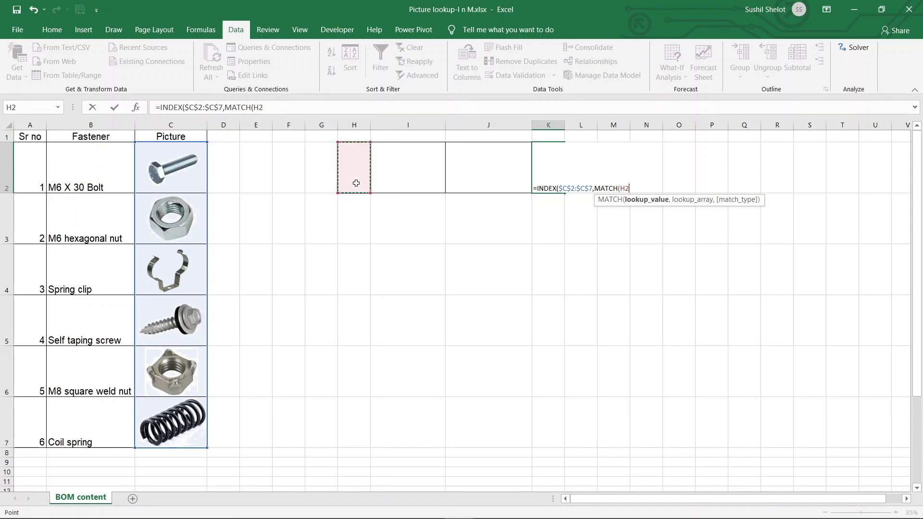
key(F4)
text(,)
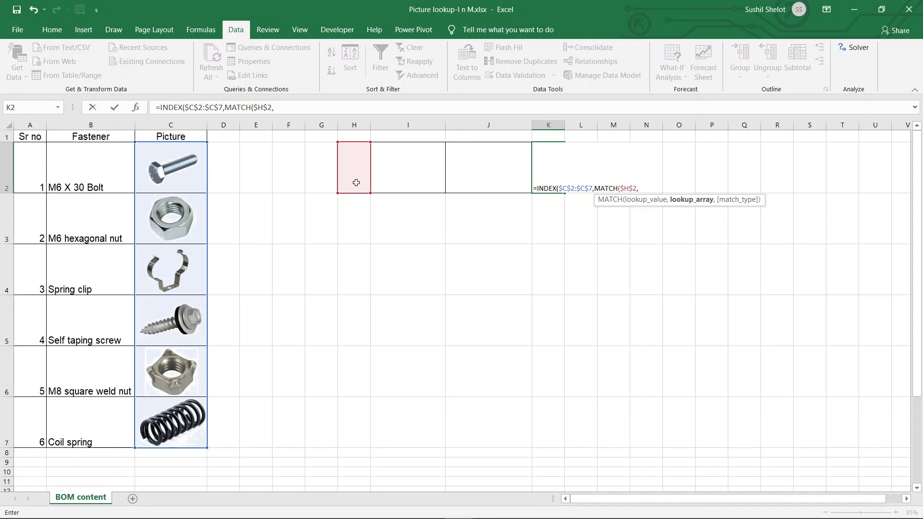
click(36, 180)
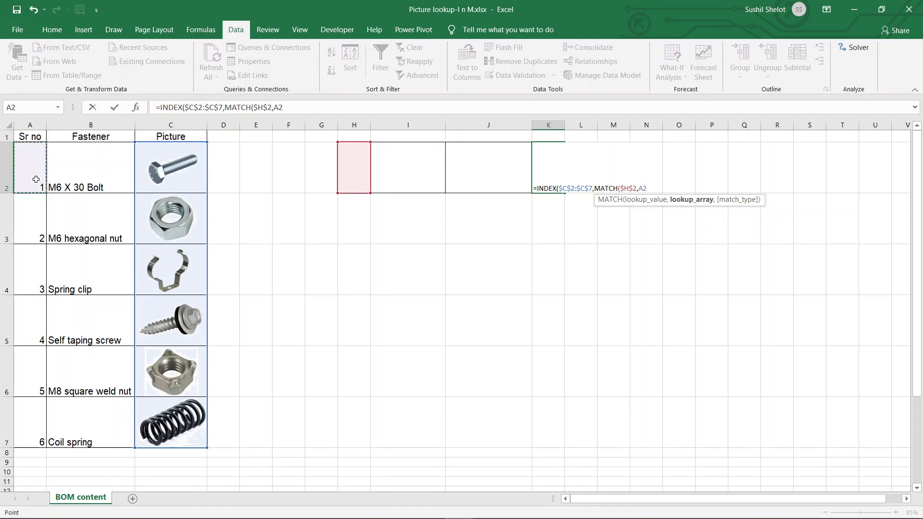
drag(36, 179, 37, 436)
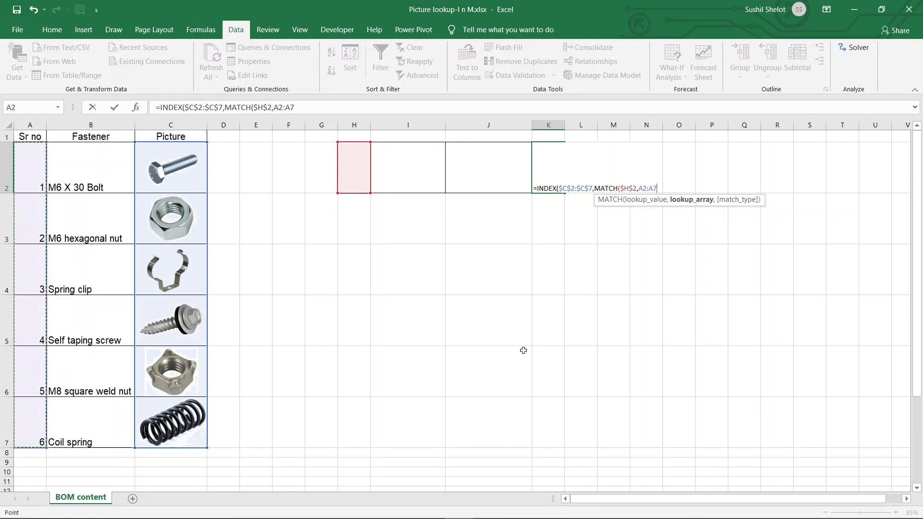
key(F4)
text(,)
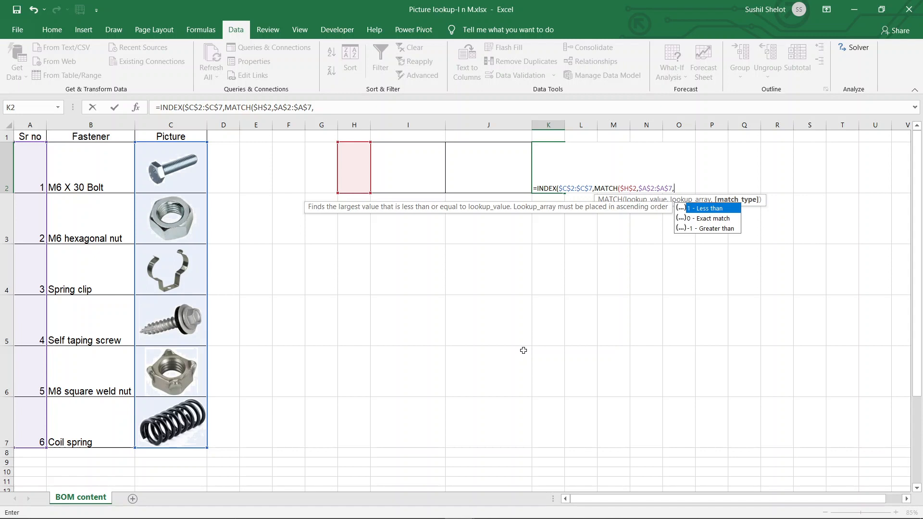
- Complete the formula with exact match type 0, close both brackets and enter it
text(0))
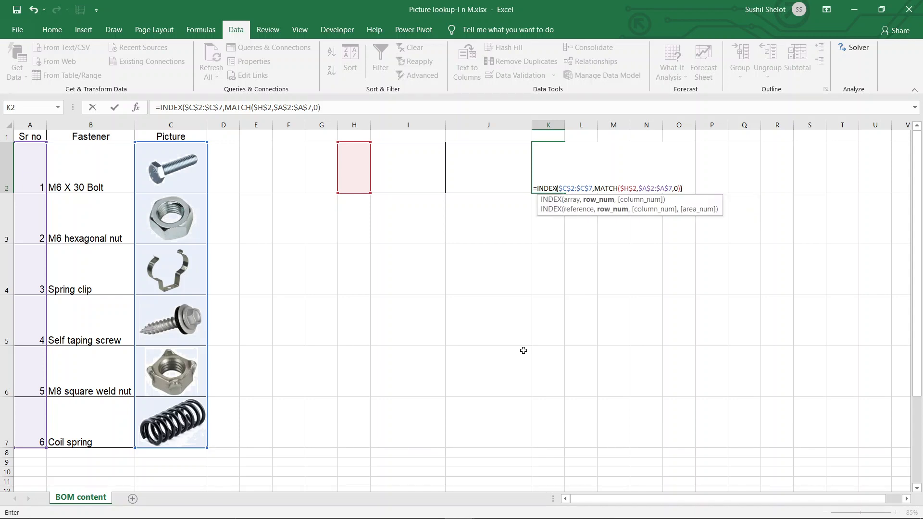
text())
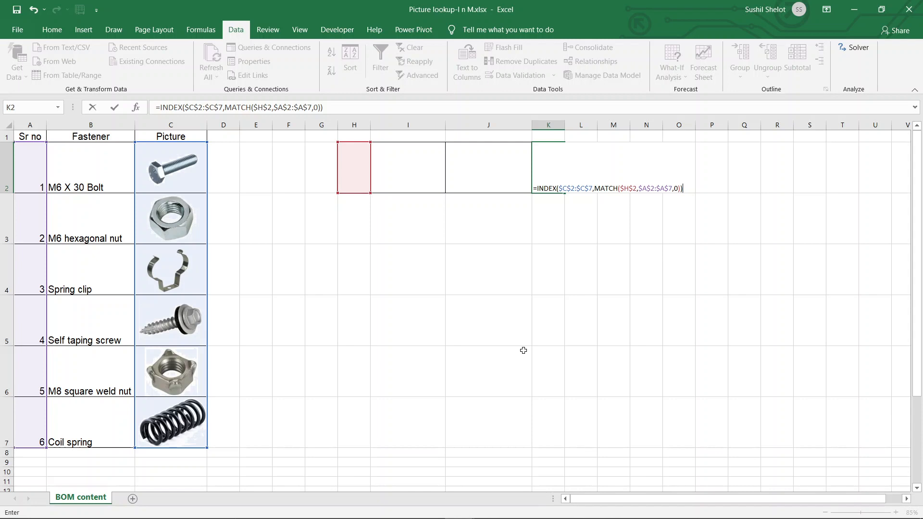
key(Return)
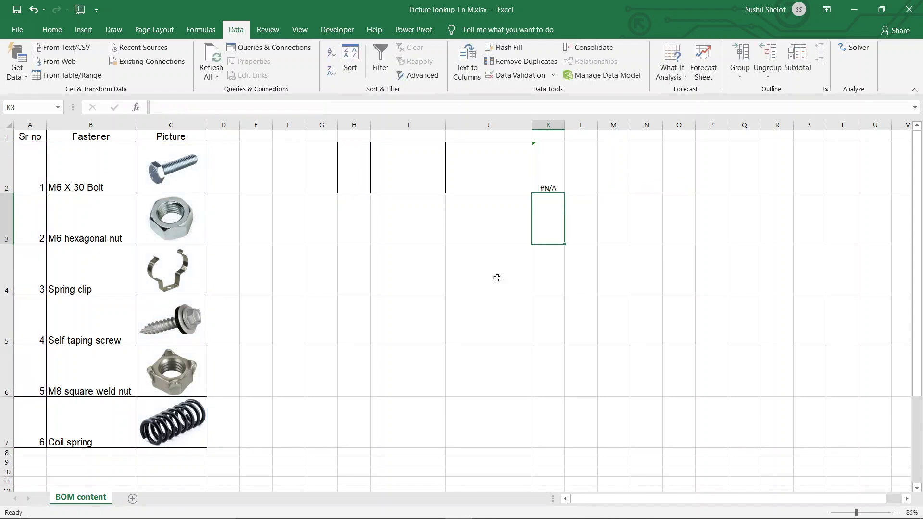
- Choose serial number 1 from H2's dropdown list
click(360, 178)
click(375, 187)
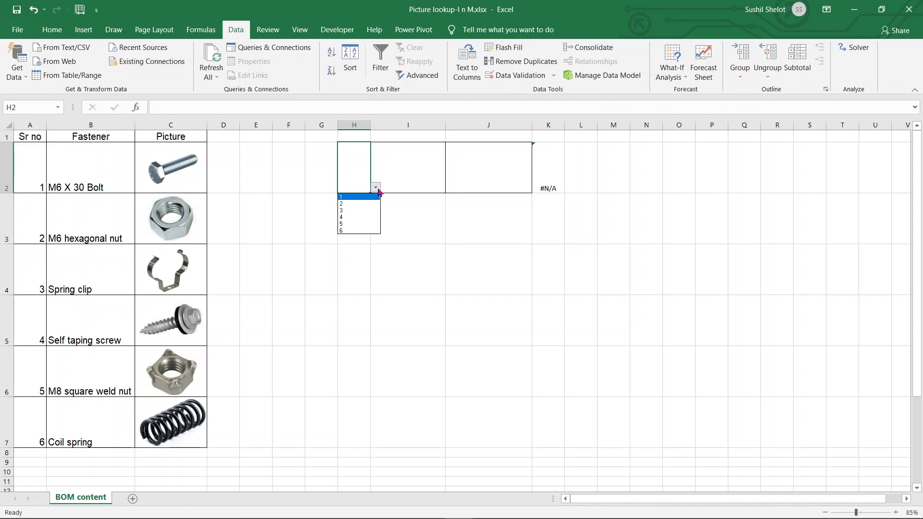
click(361, 197)
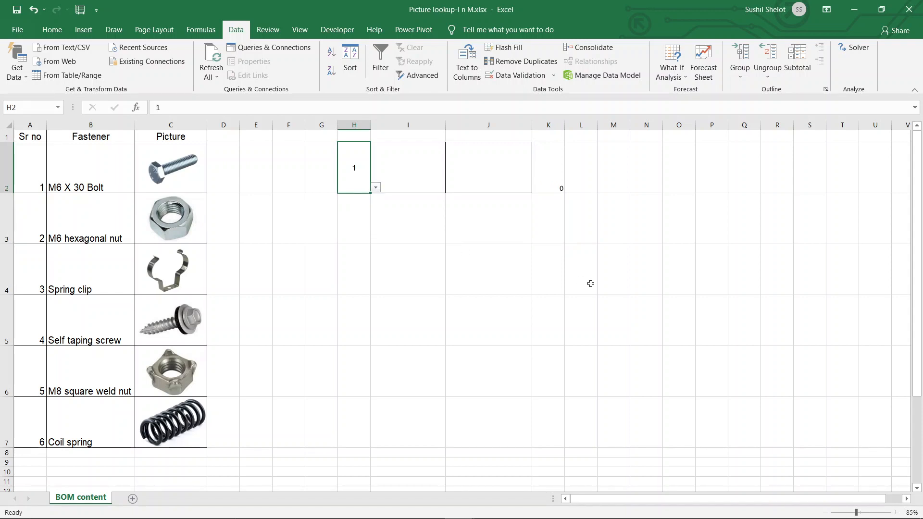
- Select K2's full formula text in the formula bar, exit editing and select J2
click(559, 182)
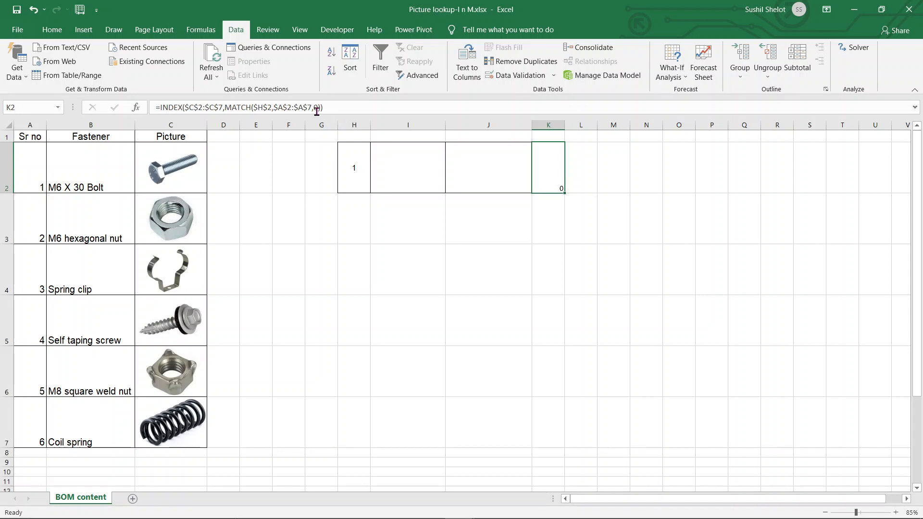
drag(329, 109, 148, 108)
key(ctrl+c)
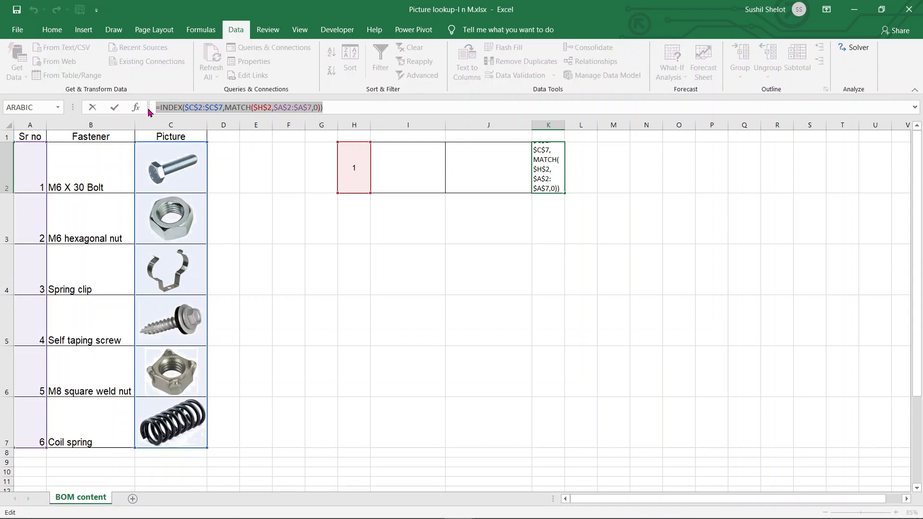
key(Escape)
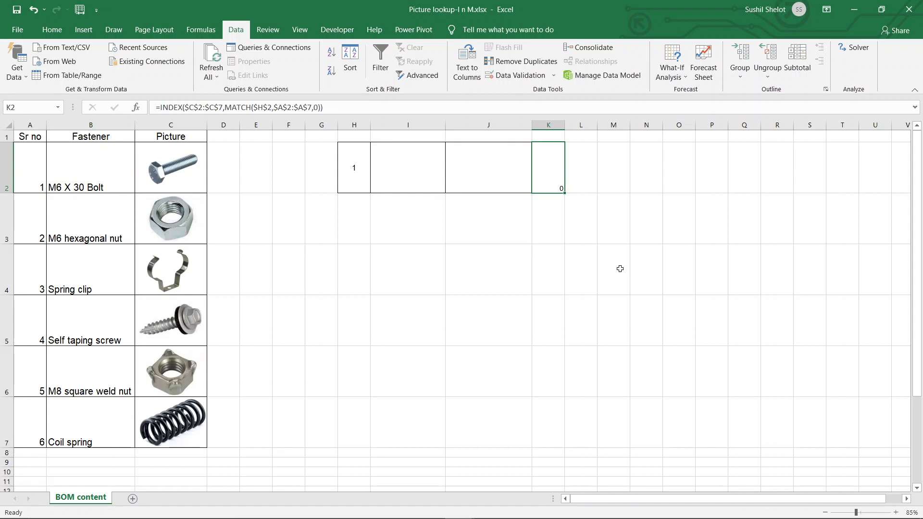
click(517, 183)
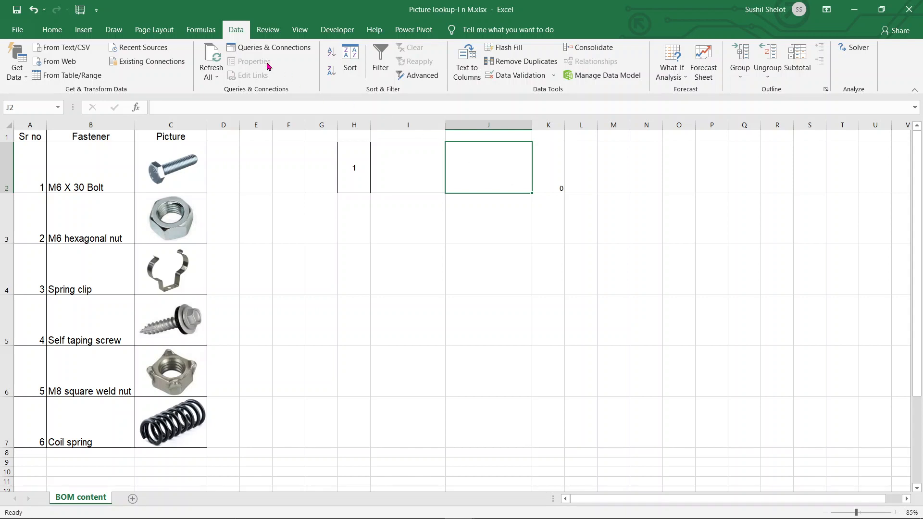
- Define a new workbook name "Picture" that refers to the copied INDEX/MATCH formula
click(206, 32)
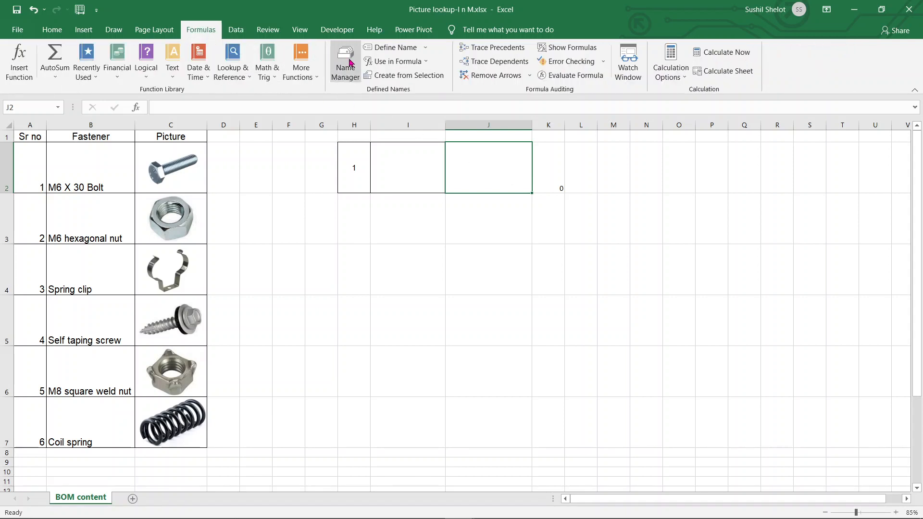
click(350, 63)
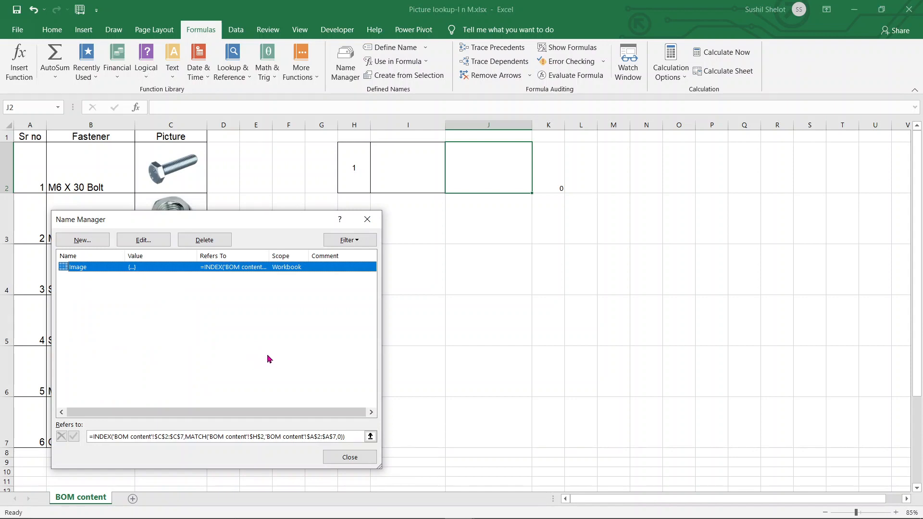
click(91, 242)
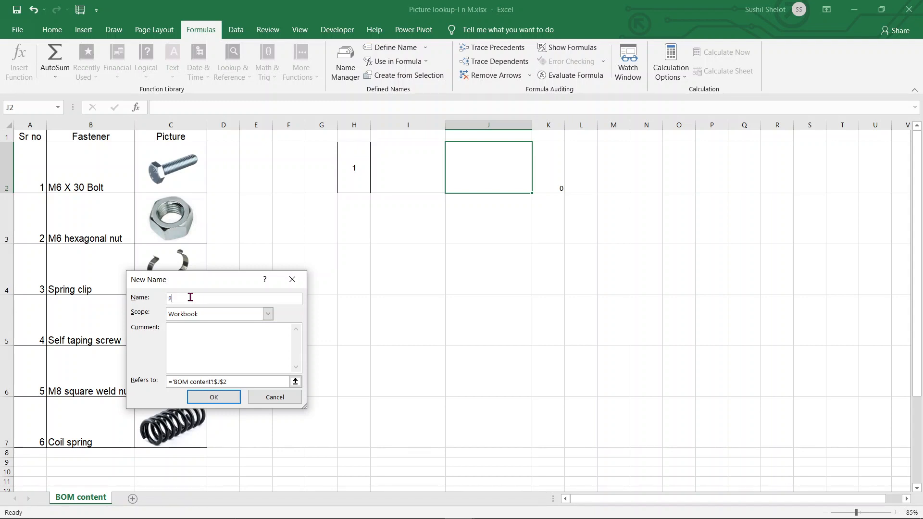
text(Picture)
click(230, 383)
click(147, 380)
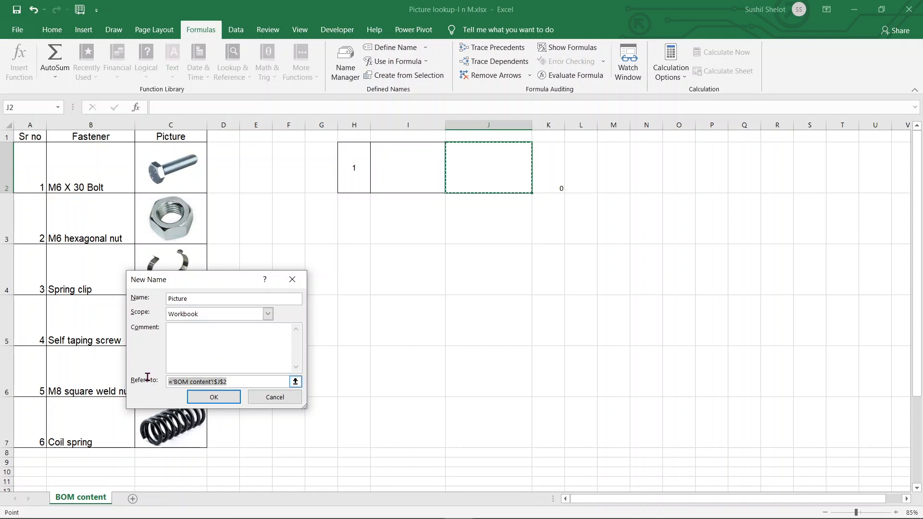
key(ctrl+v)
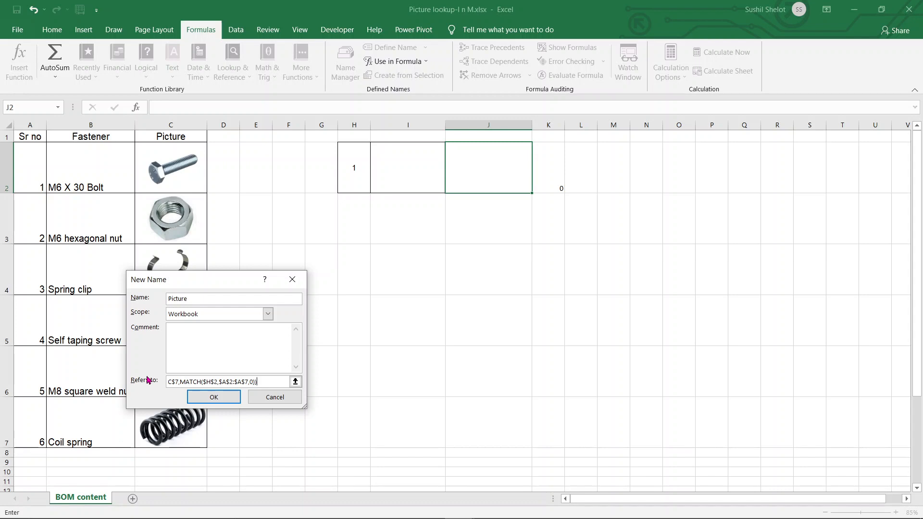
click(219, 398)
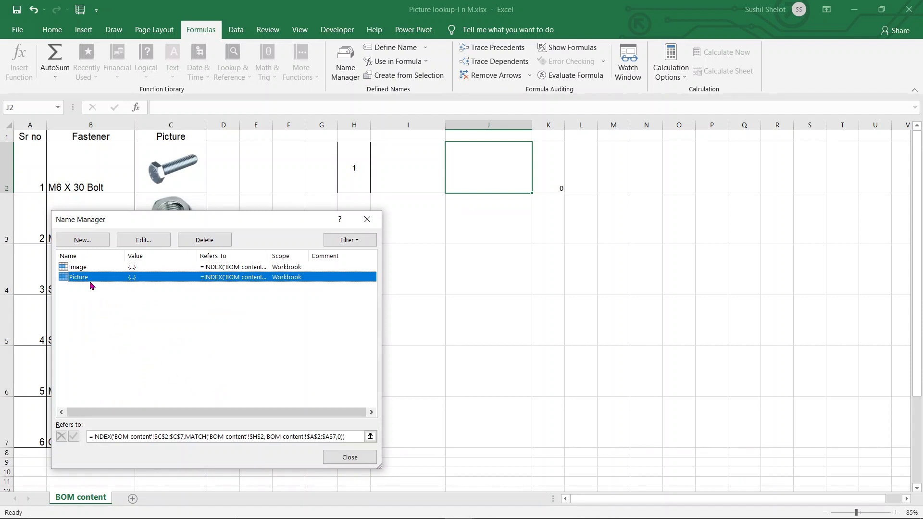
click(358, 463)
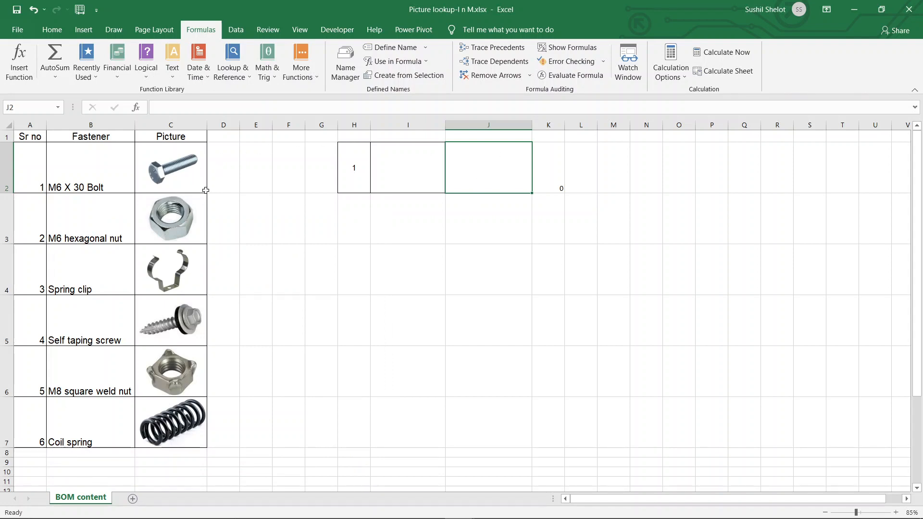
- Paste cell C2 into J2 as a linked picture, then delete that picture
click(206, 189)
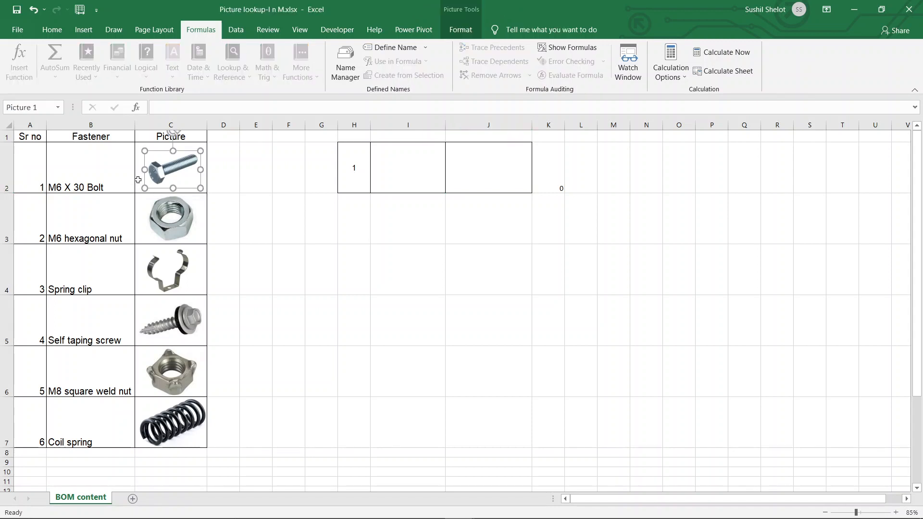
click(137, 180)
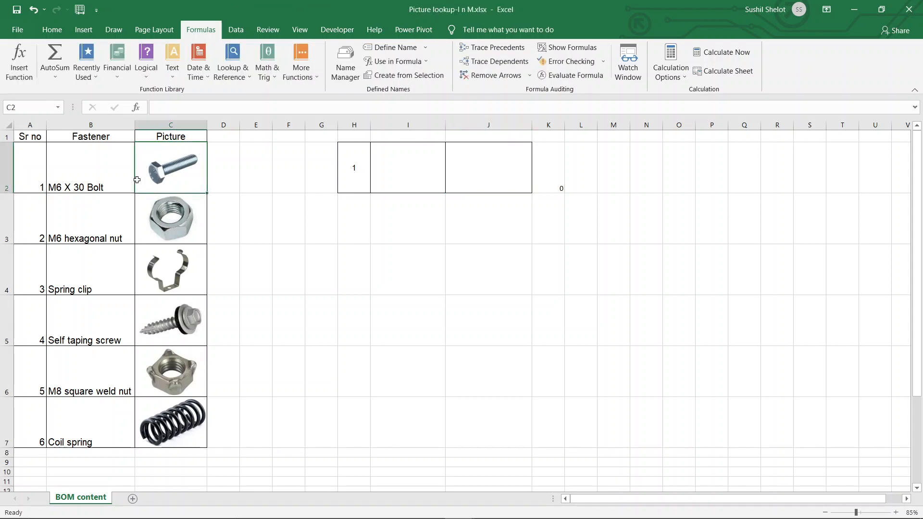
key(ctrl+c)
click(493, 160)
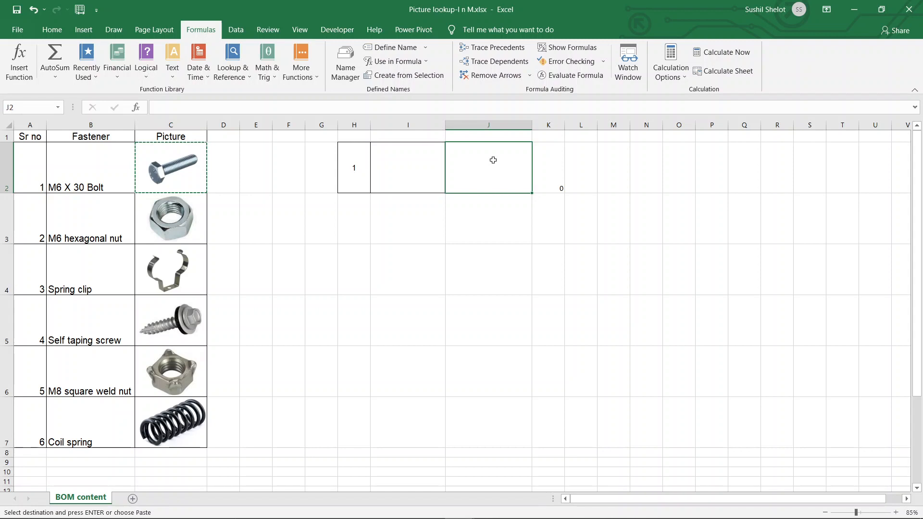
right_click(493, 161)
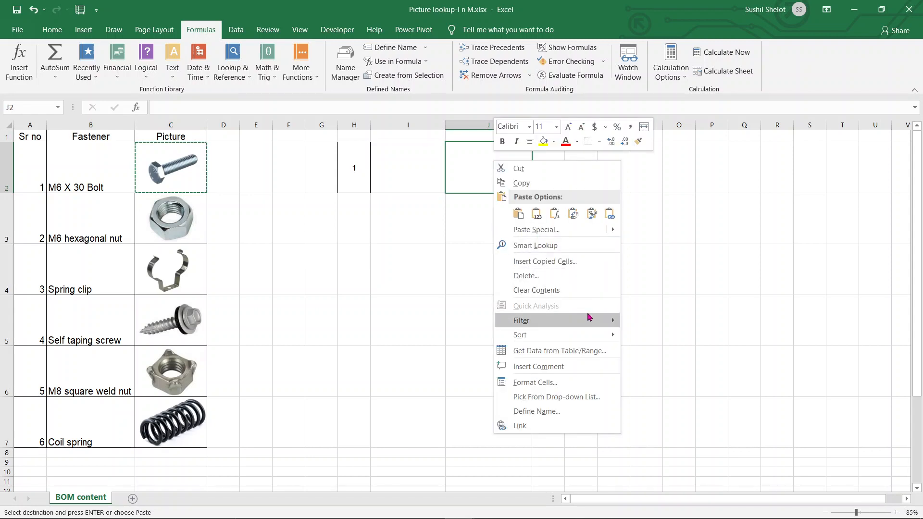
mouse_move(613, 230)
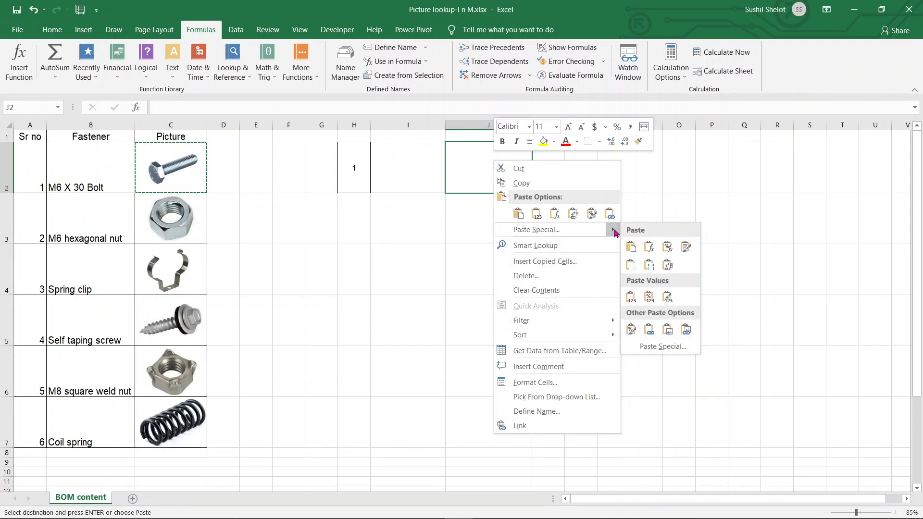
click(686, 330)
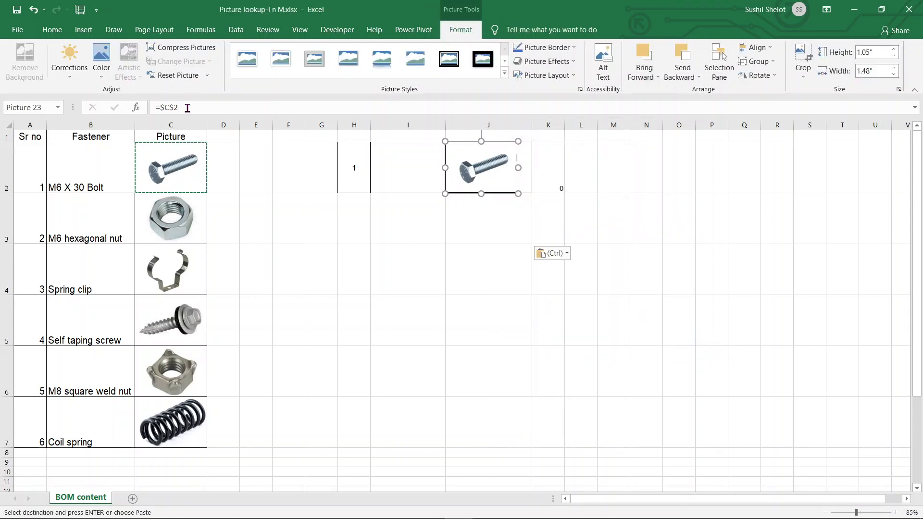
drag(180, 109, 165, 108)
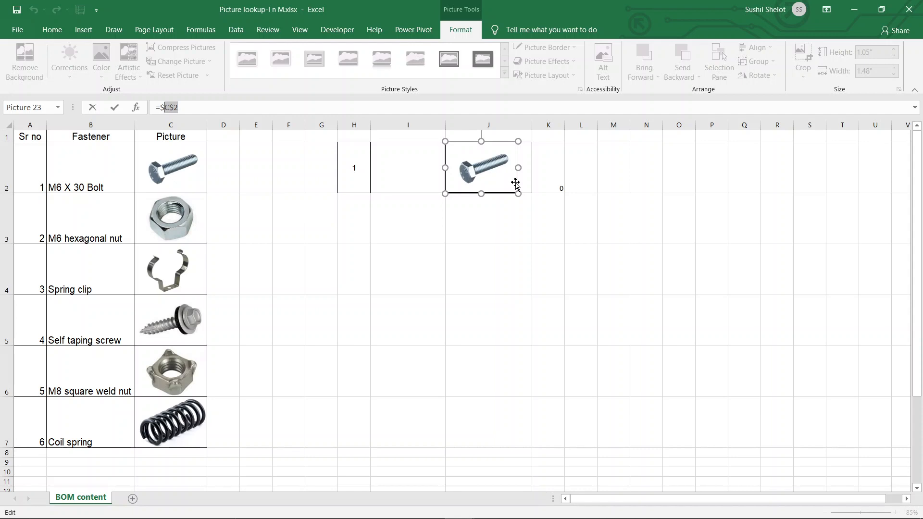
key(Return)
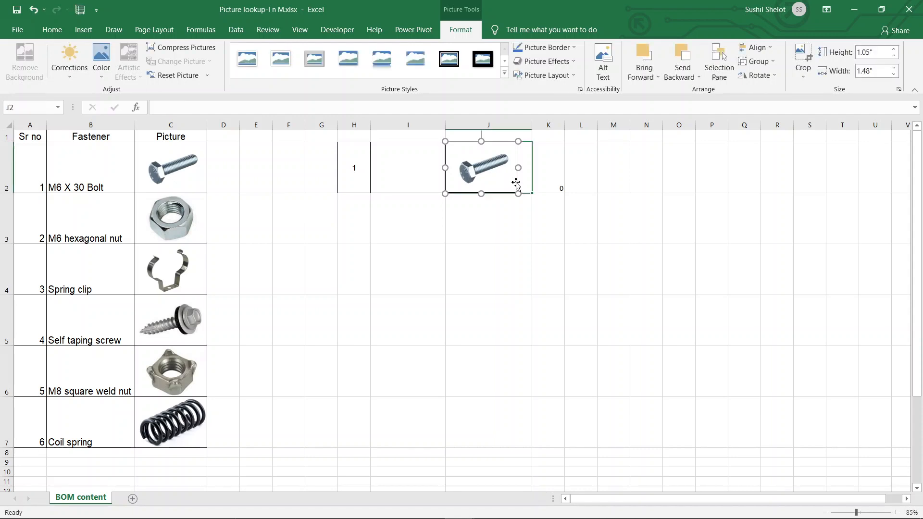
key(Delete)
- Choose serial number 2 and then 3 from H2's dropdown list
click(358, 174)
click(375, 187)
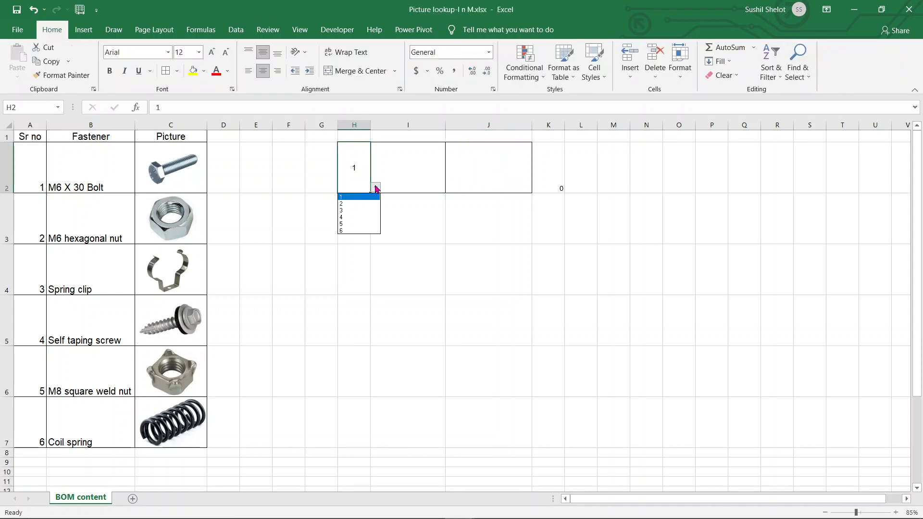
click(363, 207)
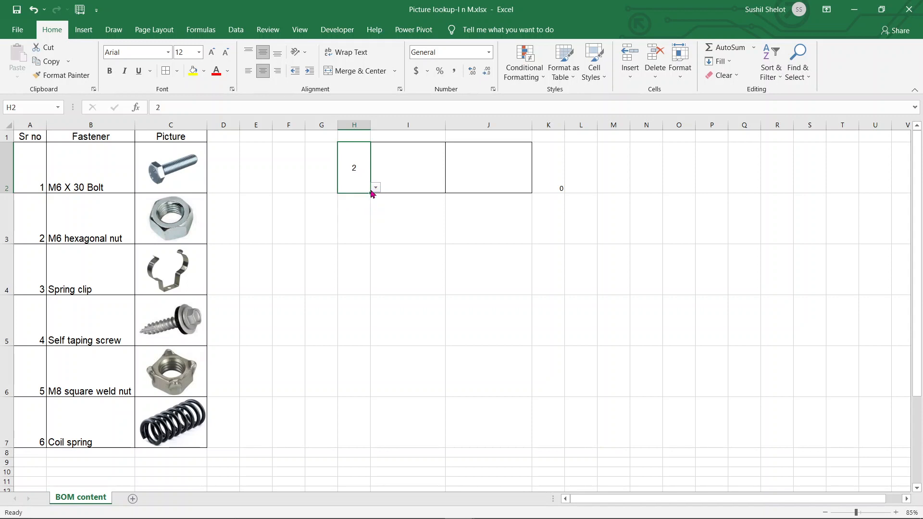
click(375, 187)
click(372, 211)
- Copy cell C2 and paste it into J2 as a linked picture
click(497, 187)
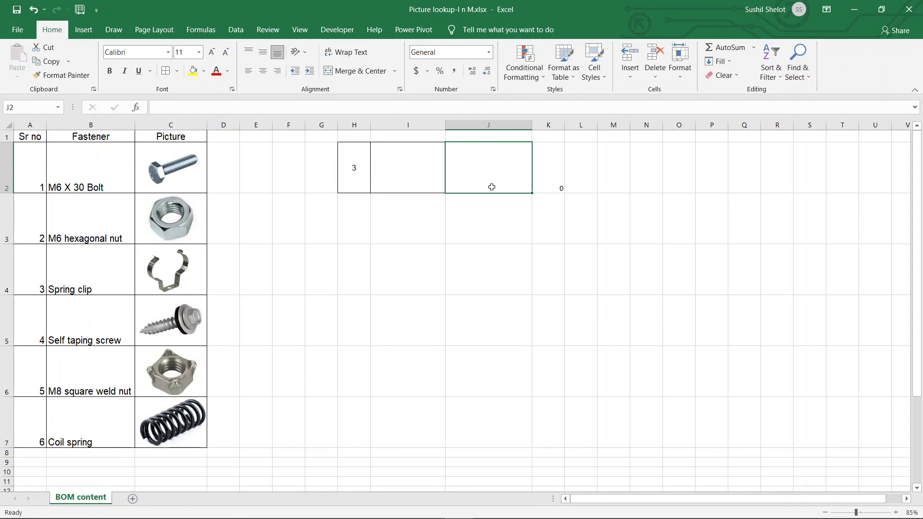
right_click(518, 178)
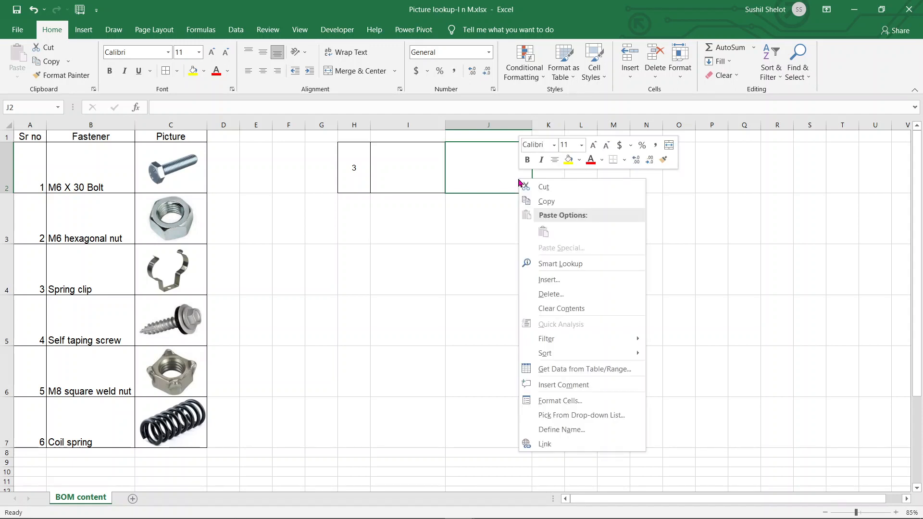
click(197, 183)
click(198, 184)
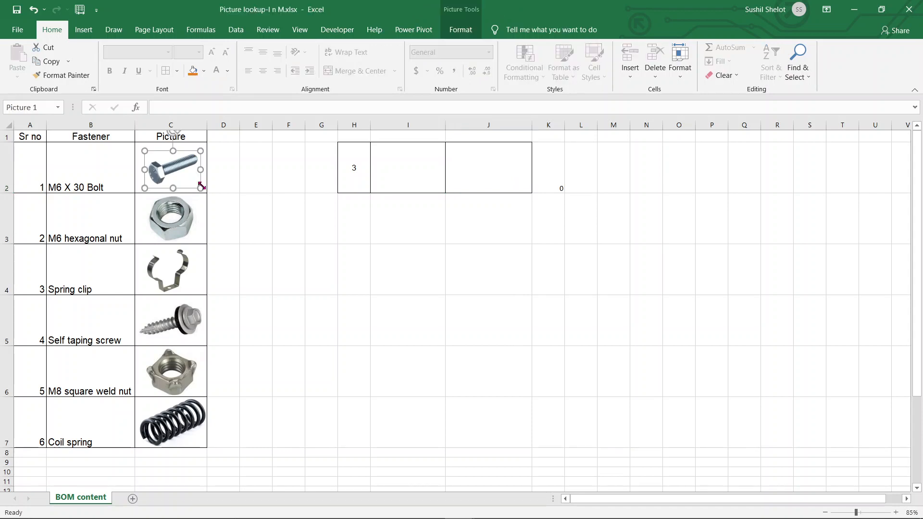
click(137, 148)
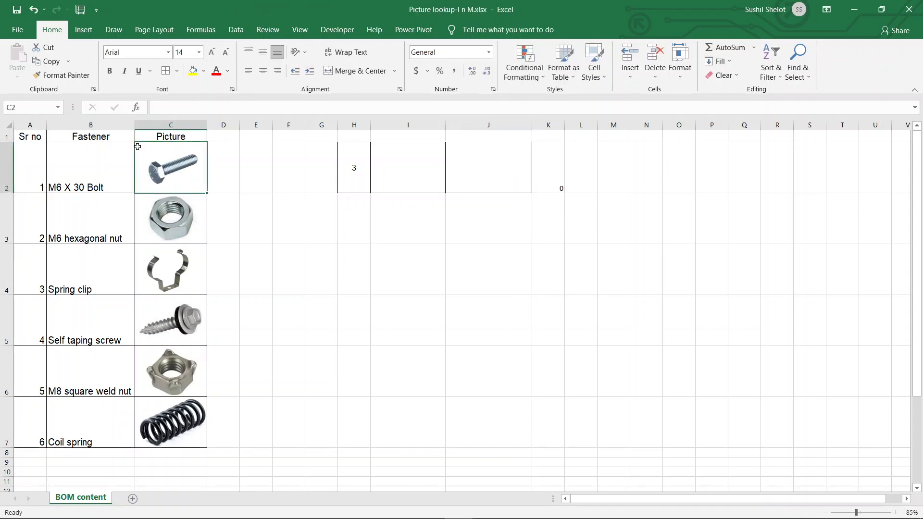
key(ctrl+c)
click(474, 180)
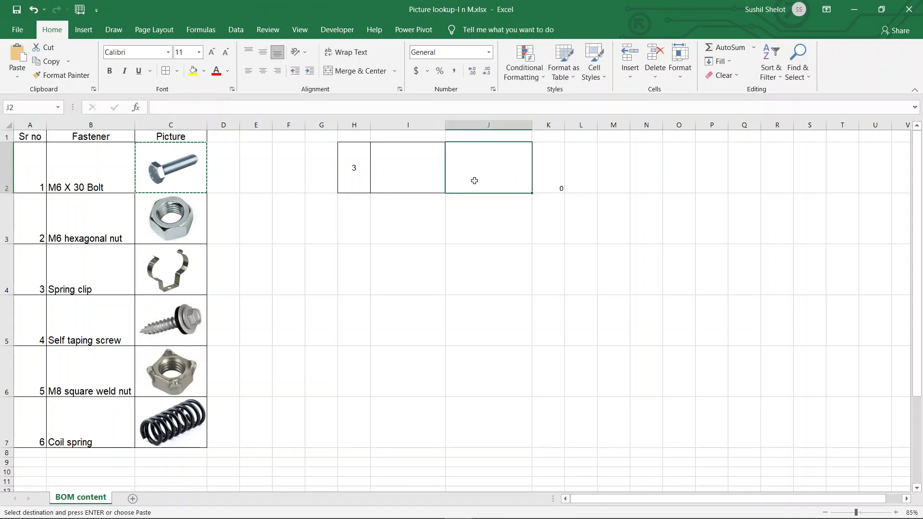
right_click(474, 181)
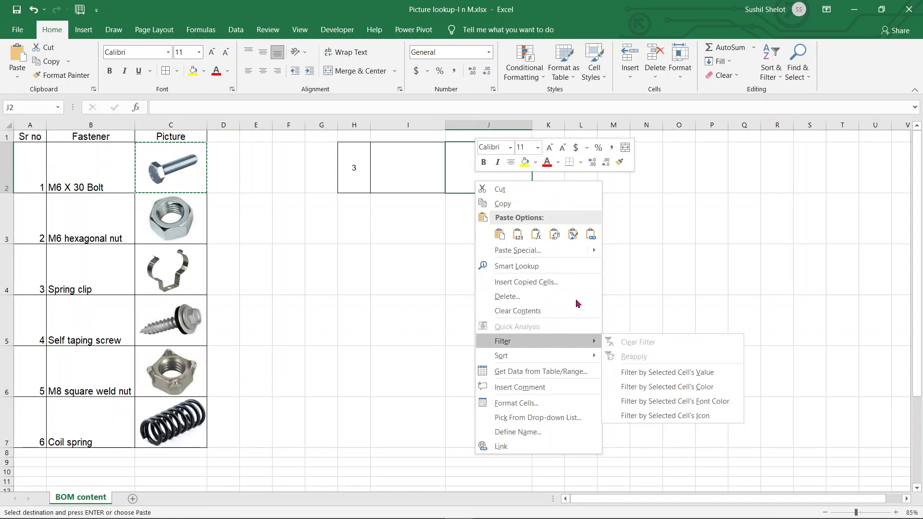
mouse_move(595, 256)
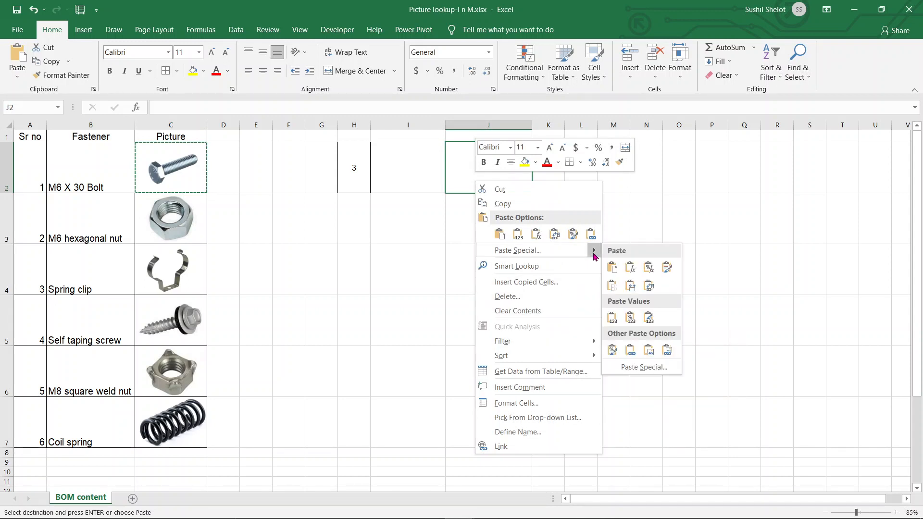
click(666, 350)
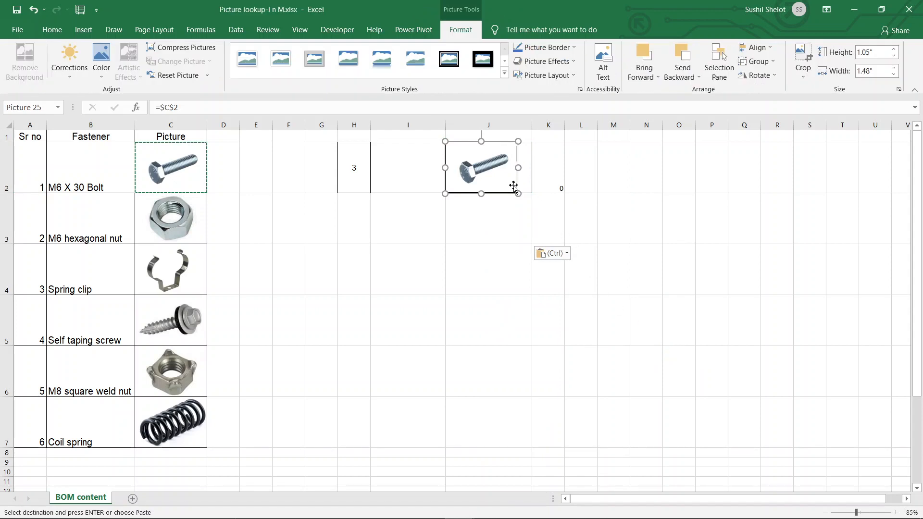
- Change the linked picture's reference from $C$2 to the named formula Picture
drag(185, 108, 160, 108)
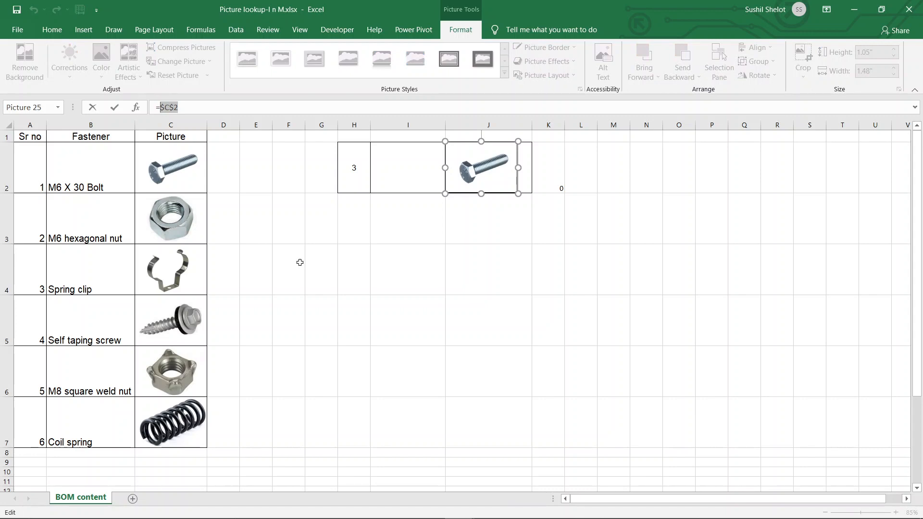
text(Pict)
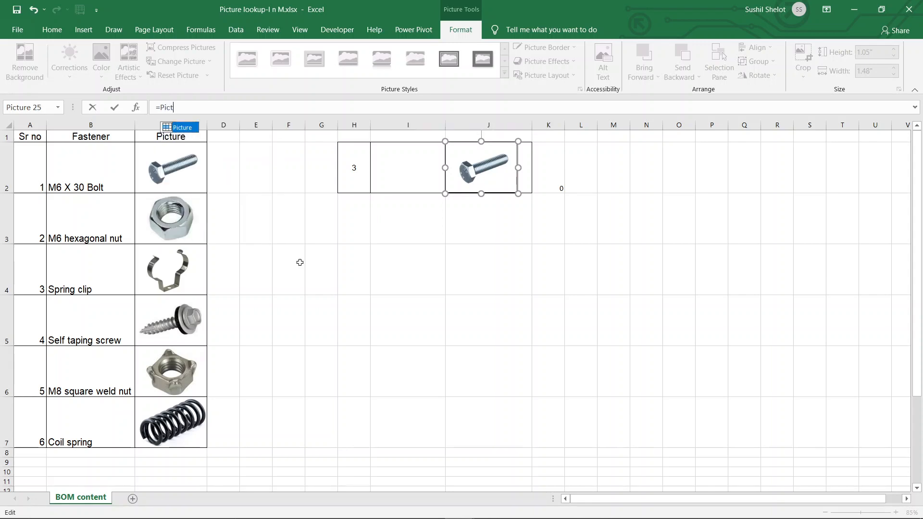
text(ure)
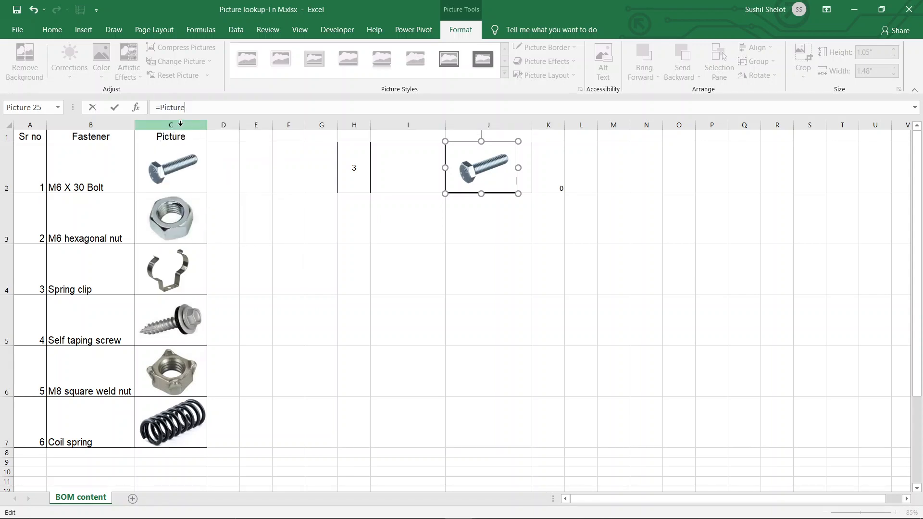
key(Return)
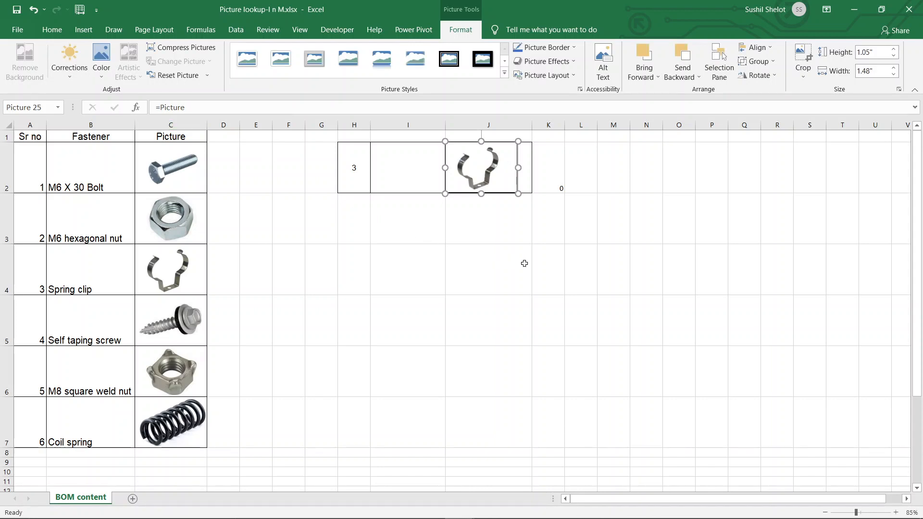
- Choose serial number 4 and then 5 from H2's dropdown list
click(353, 172)
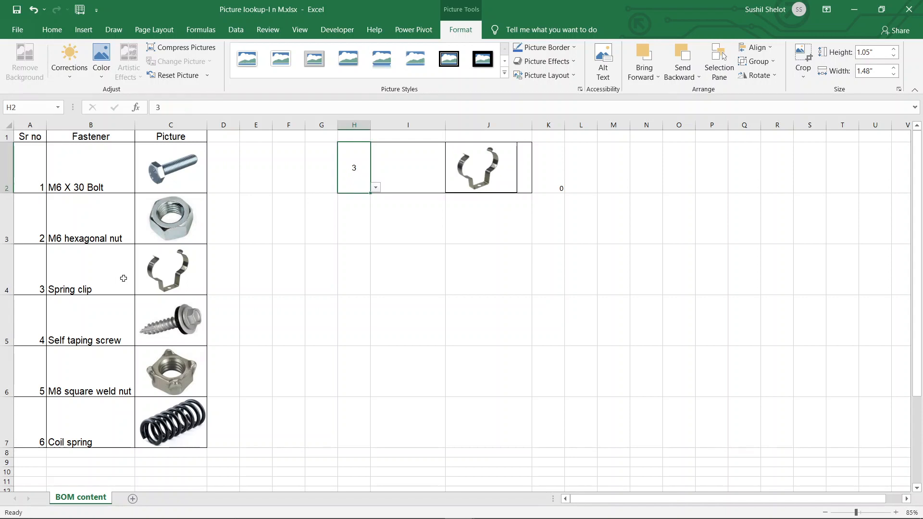
click(29, 286)
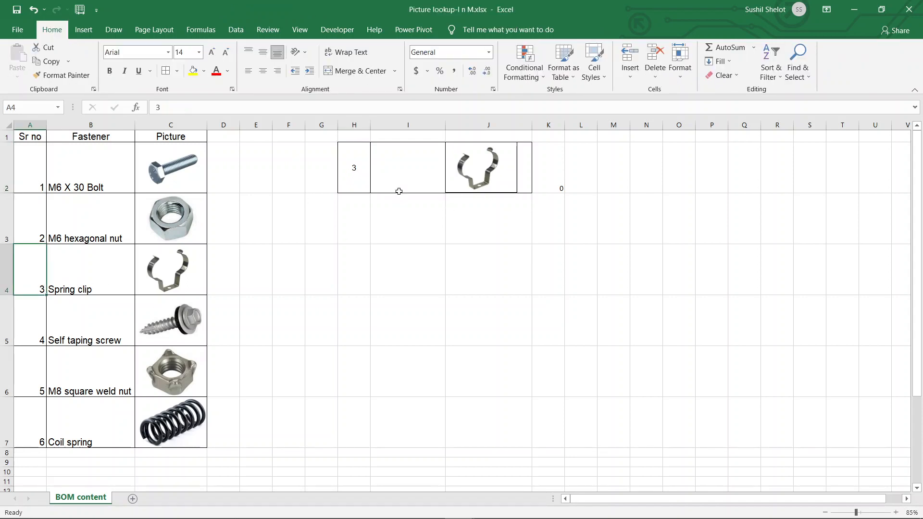
click(356, 182)
click(375, 188)
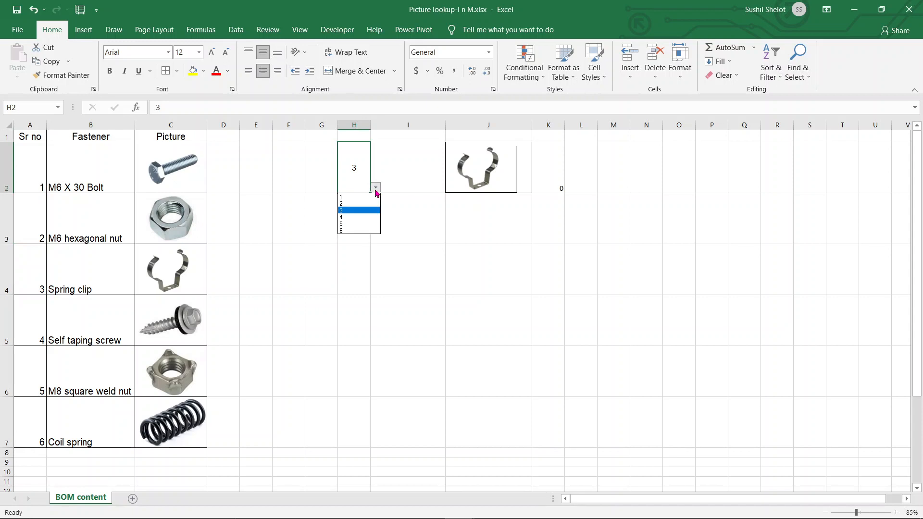
click(362, 219)
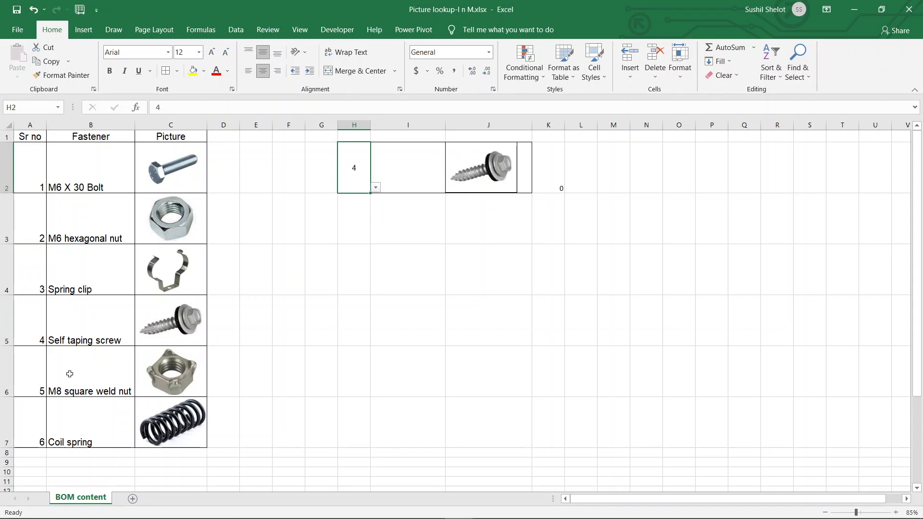
click(375, 188)
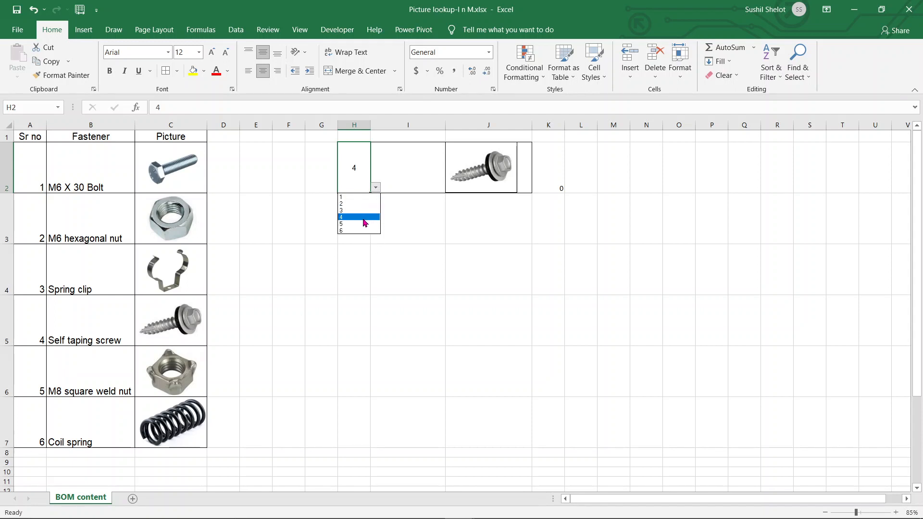
click(362, 225)
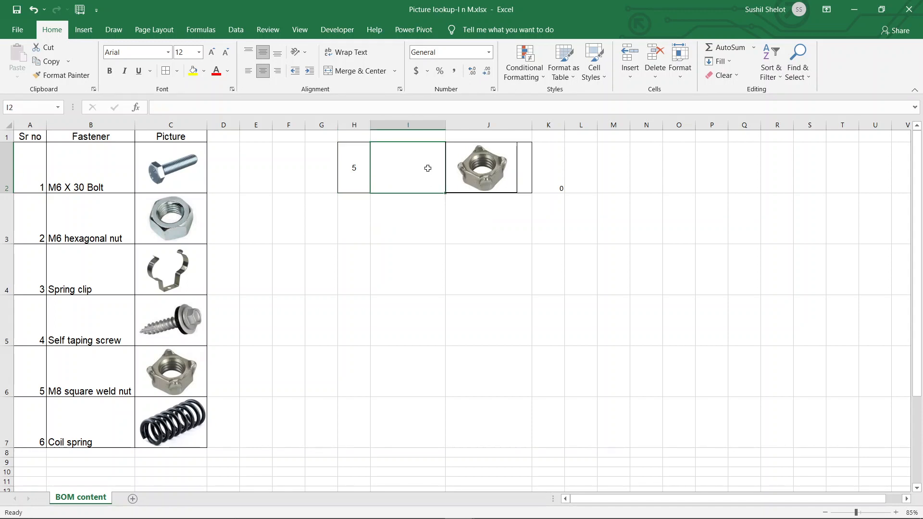
- Enter the formula =INDEX($B$2:$B$7,MATCH($H$2,$A$2:$A$7,0)) in I2 to show the selected fastener's name
click(541, 181)
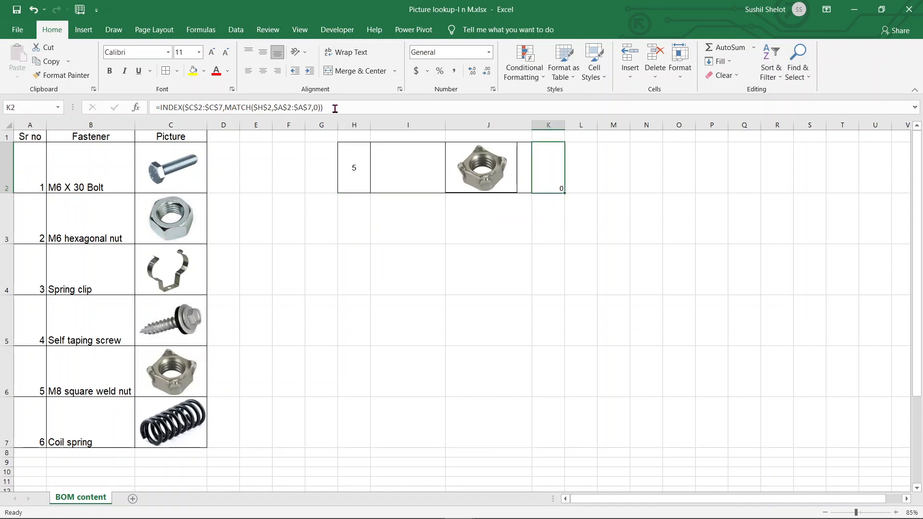
drag(335, 110, 159, 117)
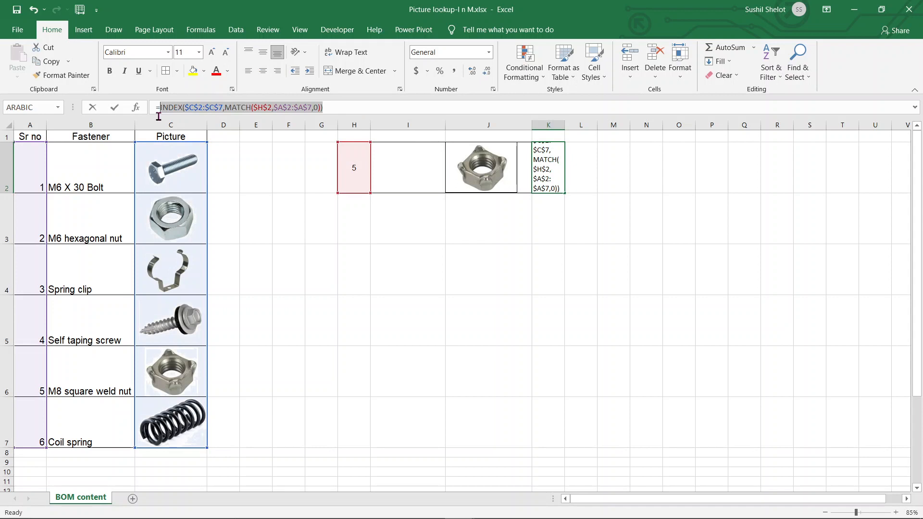
key(Escape)
click(415, 160)
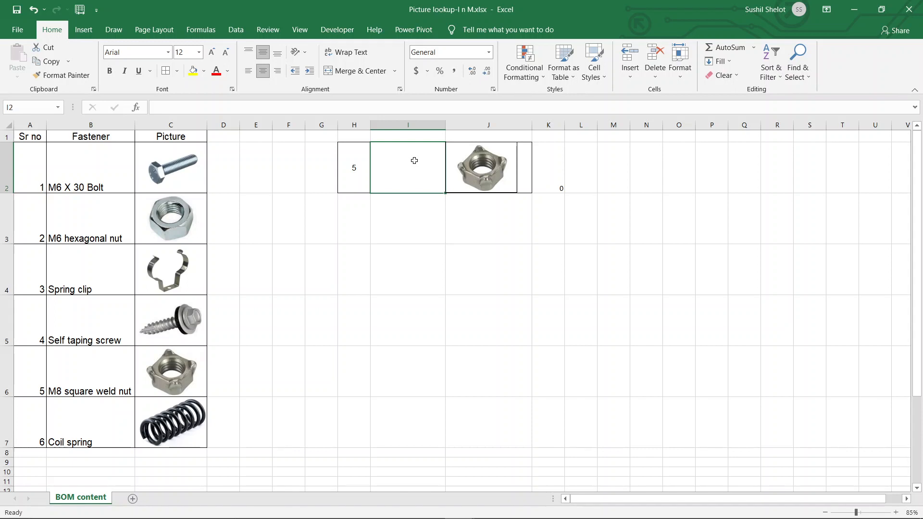
text(=ind)
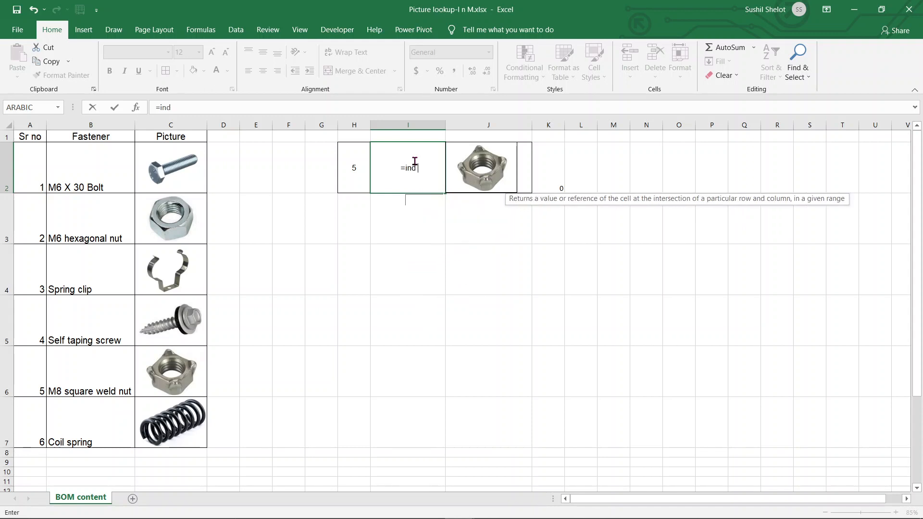
text(ex)
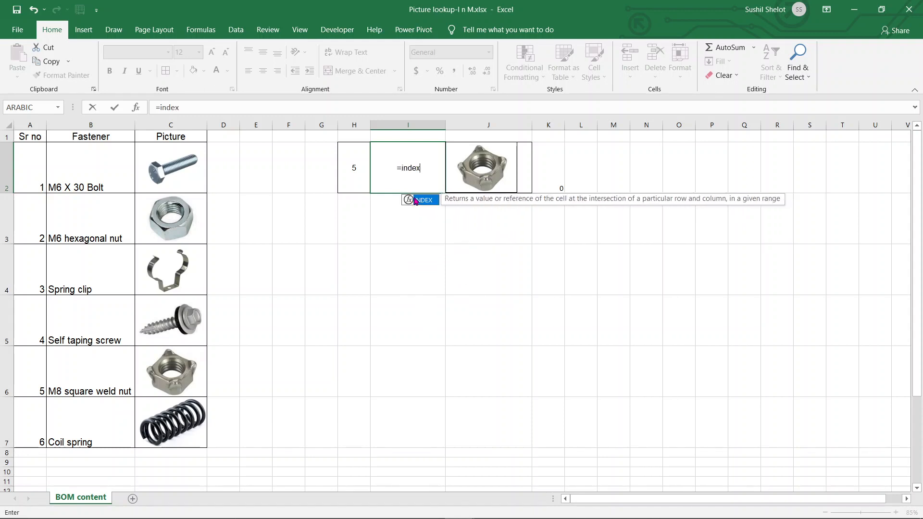
key(Tab)
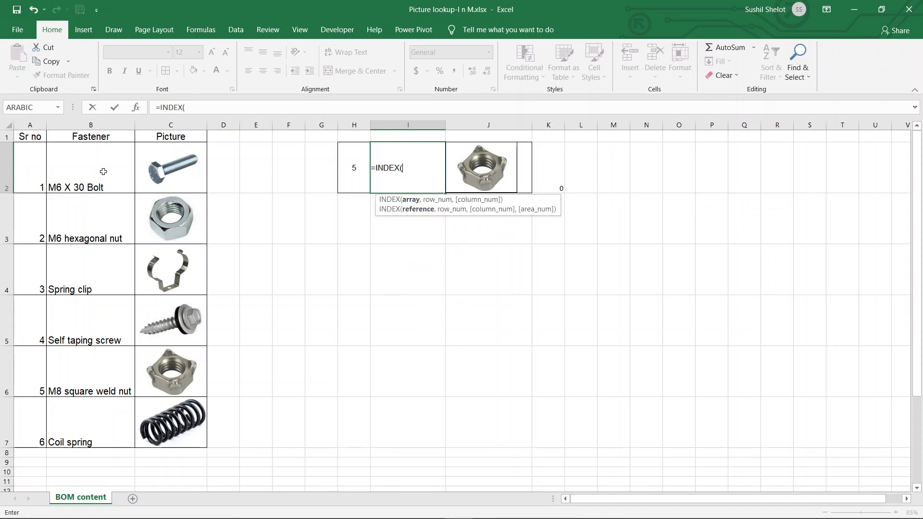
drag(104, 171, 125, 427)
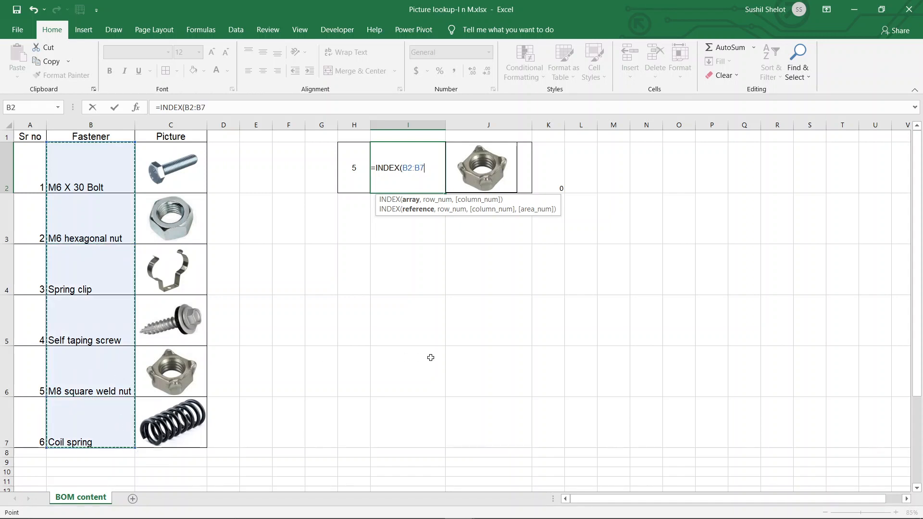
key(F4)
text(,mat)
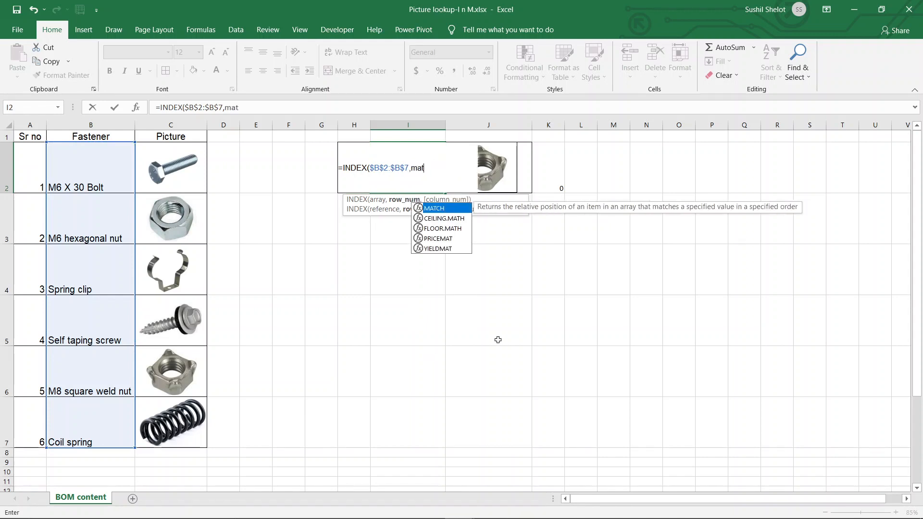
double_click(434, 208)
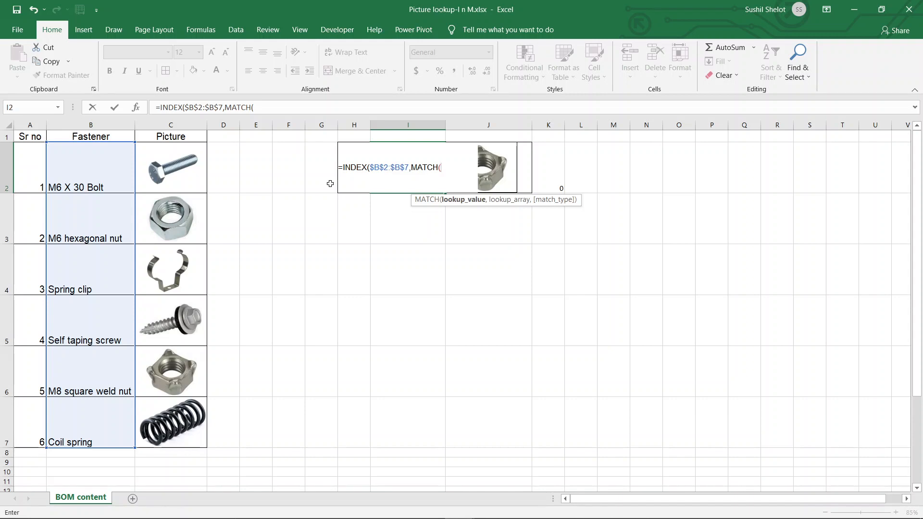
text(H2)
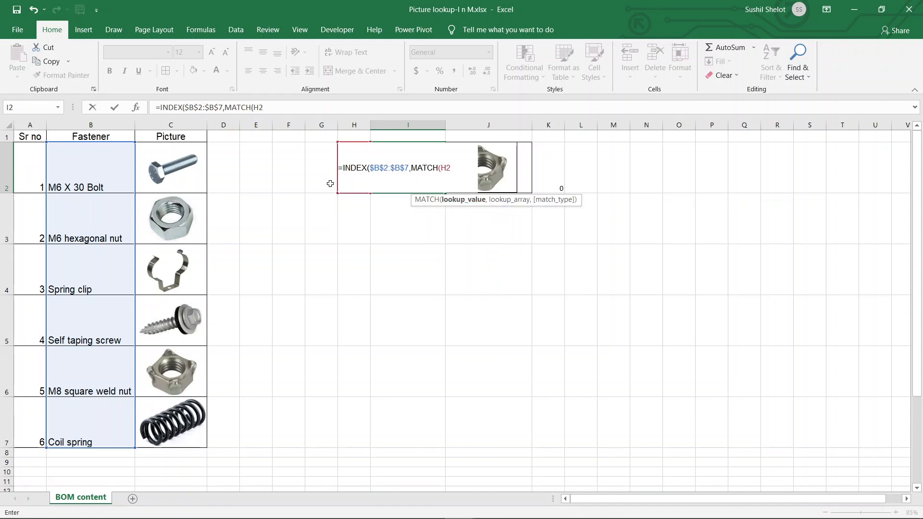
key(F4)
text(,)
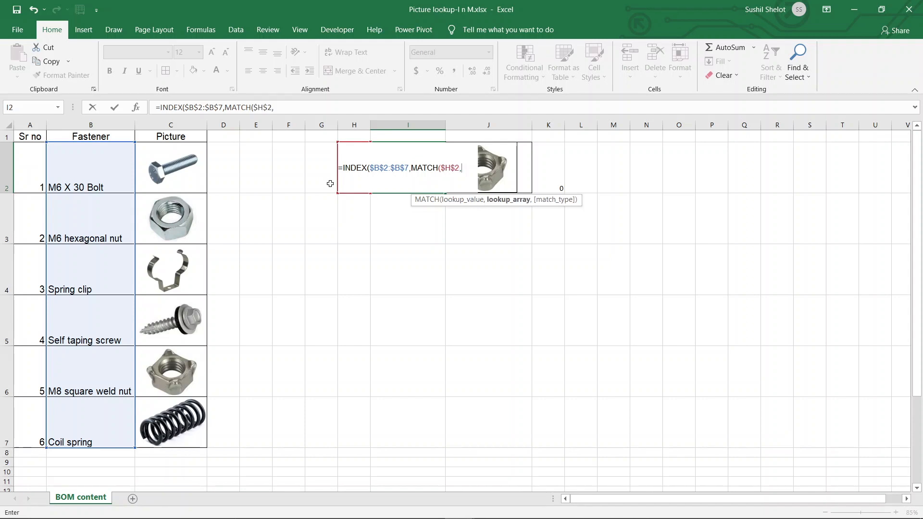
drag(38, 160, 38, 435)
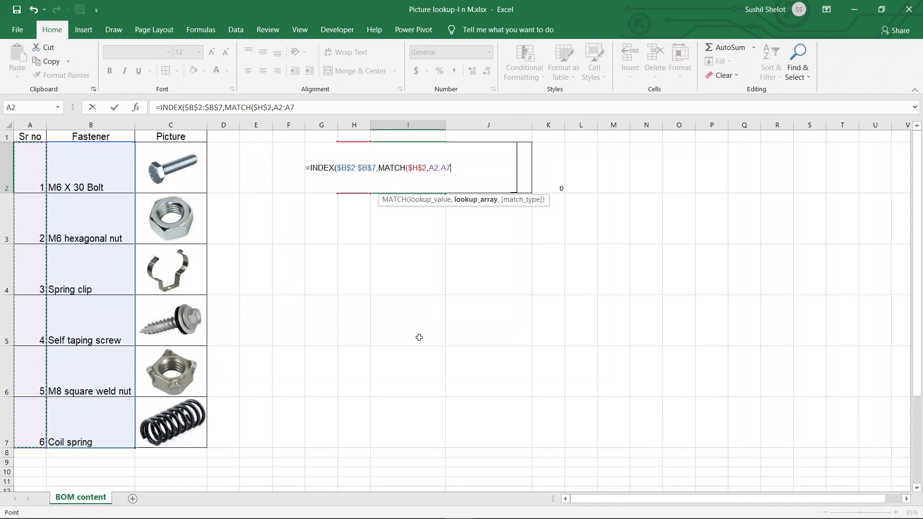
key(F4)
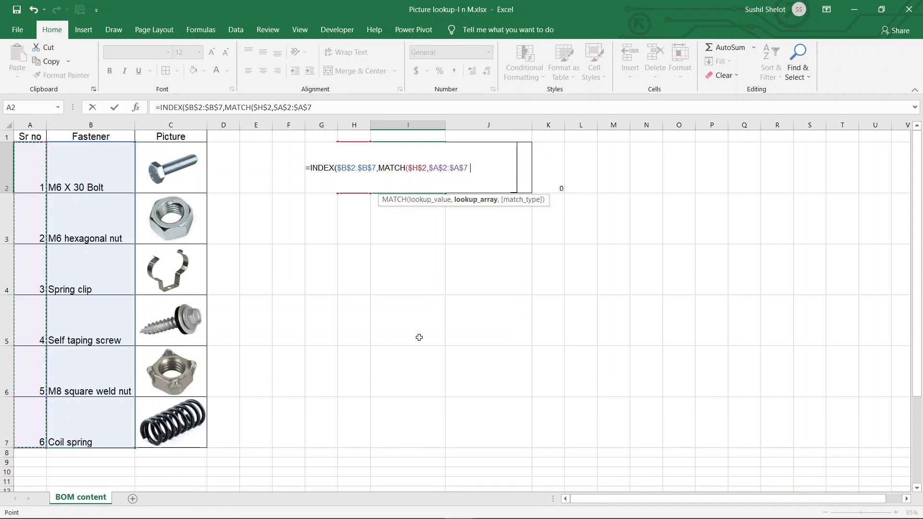
text(,0)
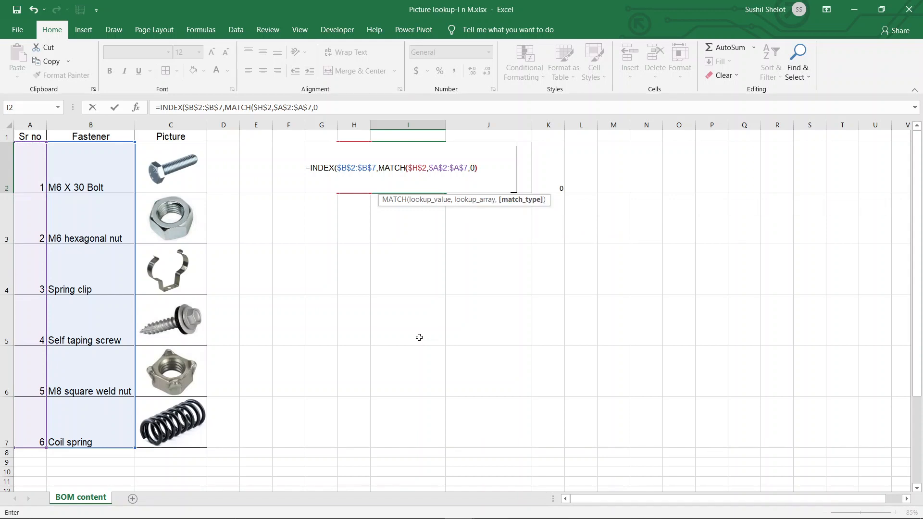
text()))
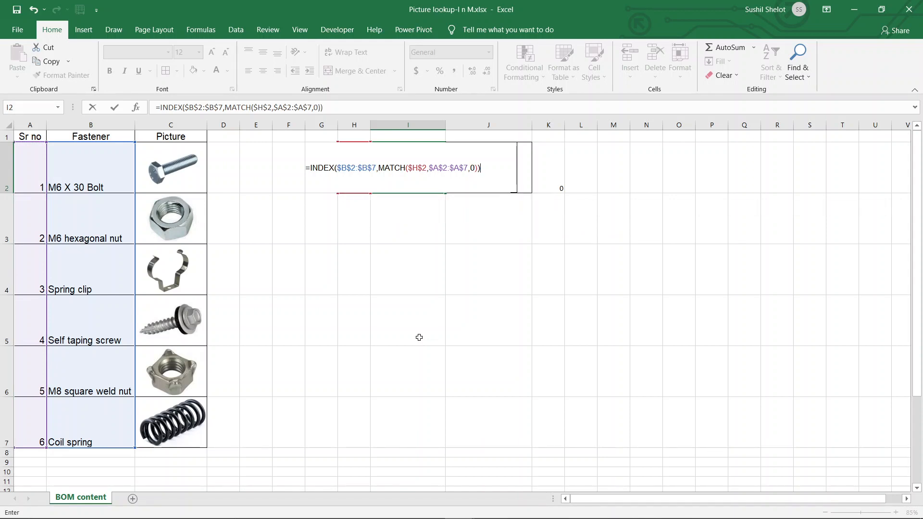
key(Return)
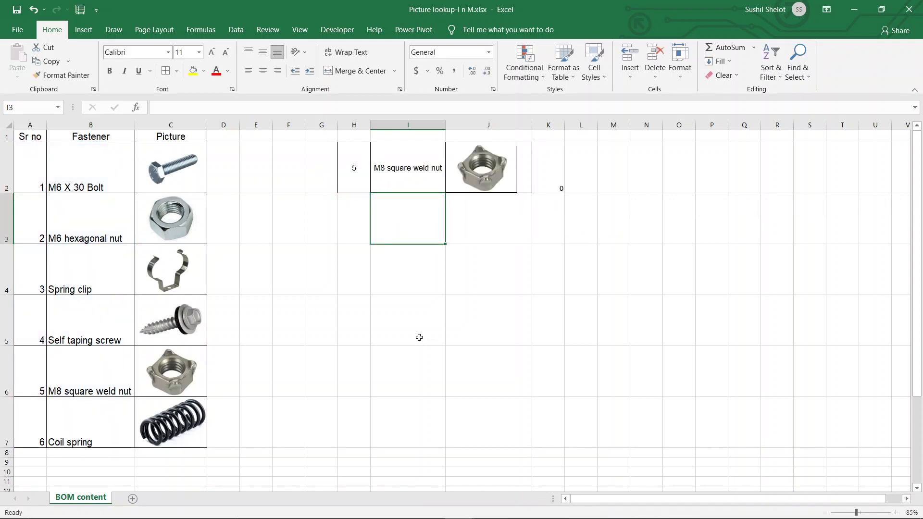
- Choose serial number 1 and then 2 from H2's dropdown list
click(419, 176)
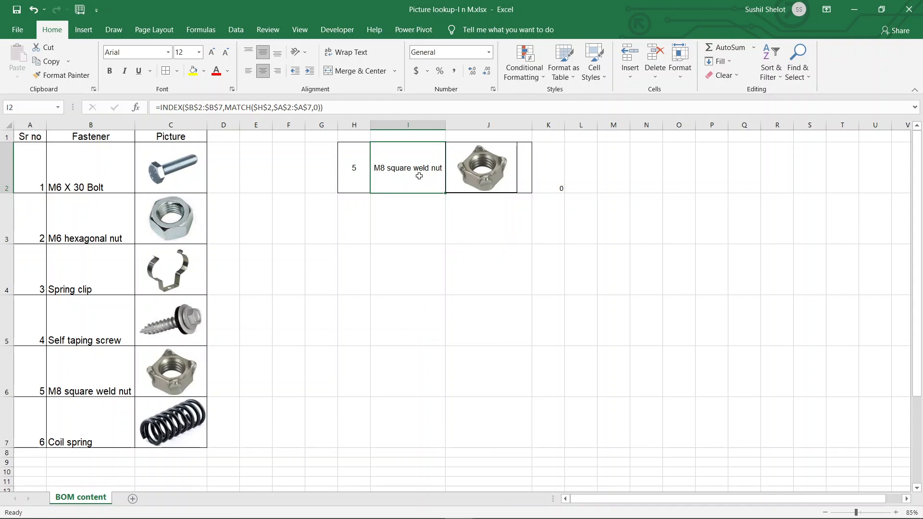
click(363, 182)
click(376, 189)
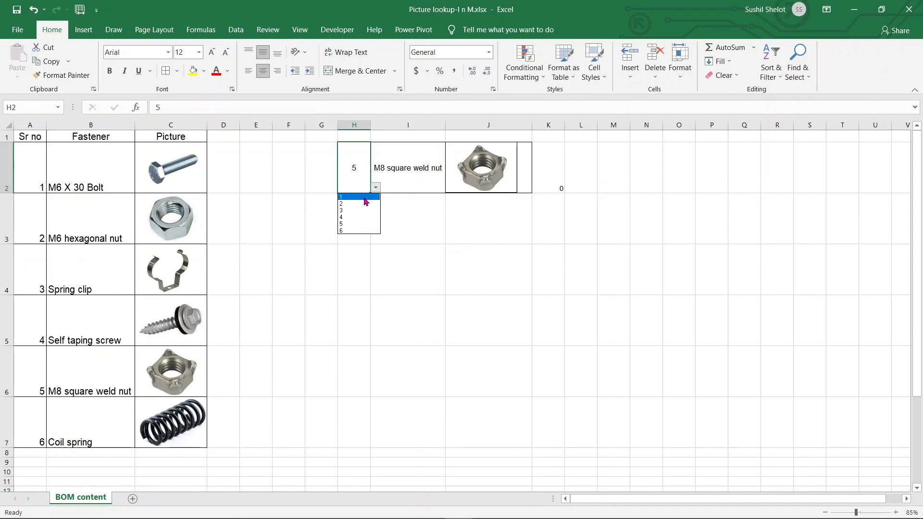
click(364, 199)
click(375, 191)
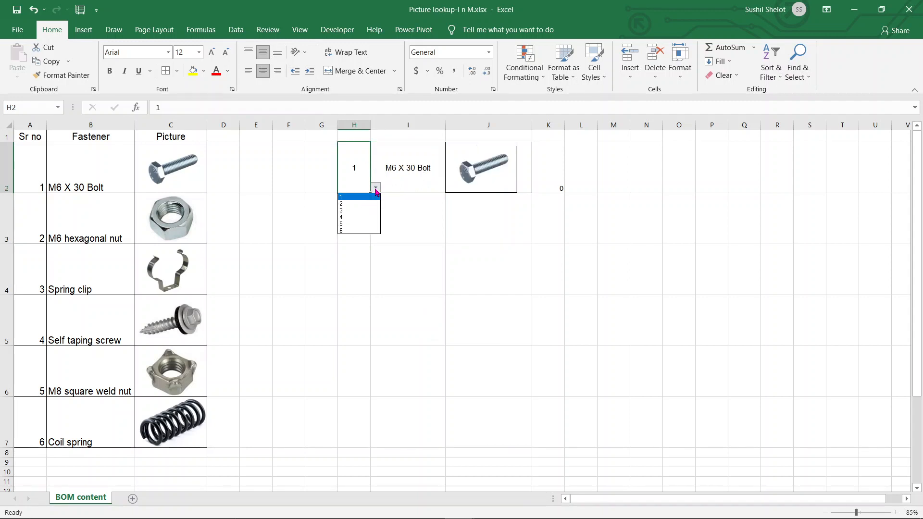
click(360, 205)
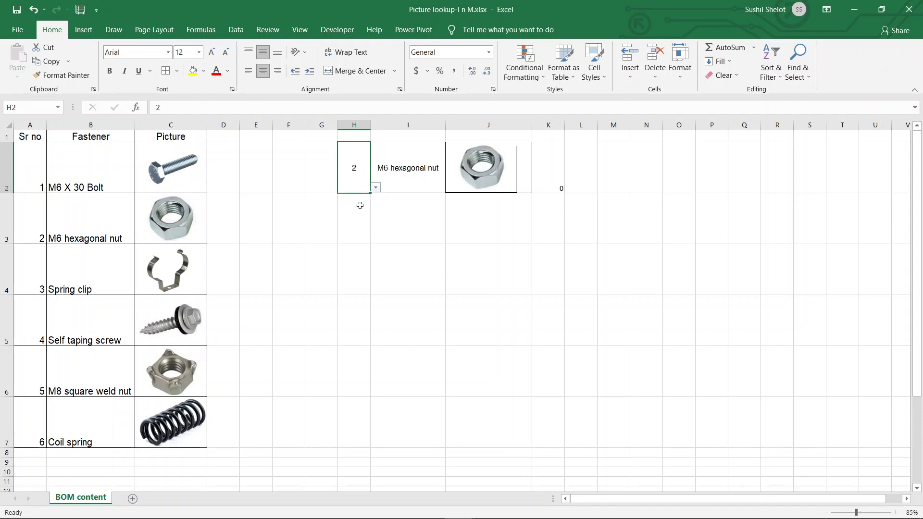
click(416, 178)
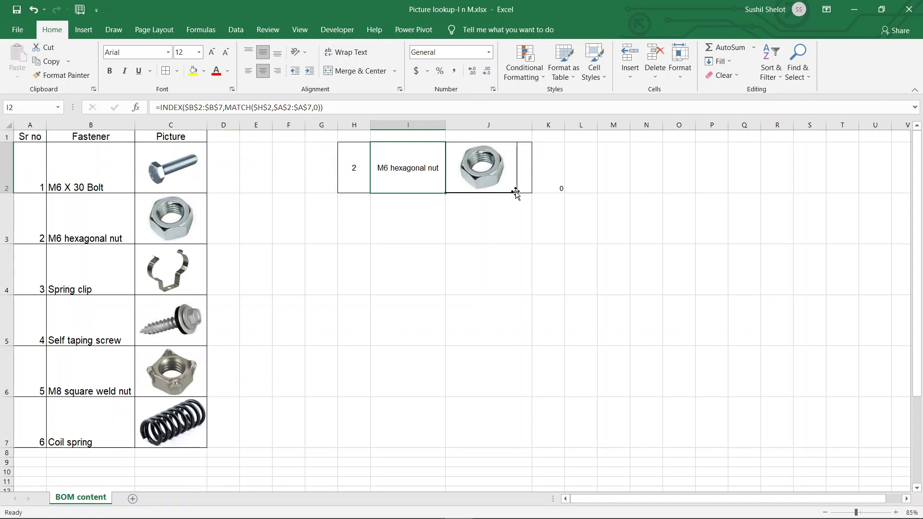
click(560, 220)
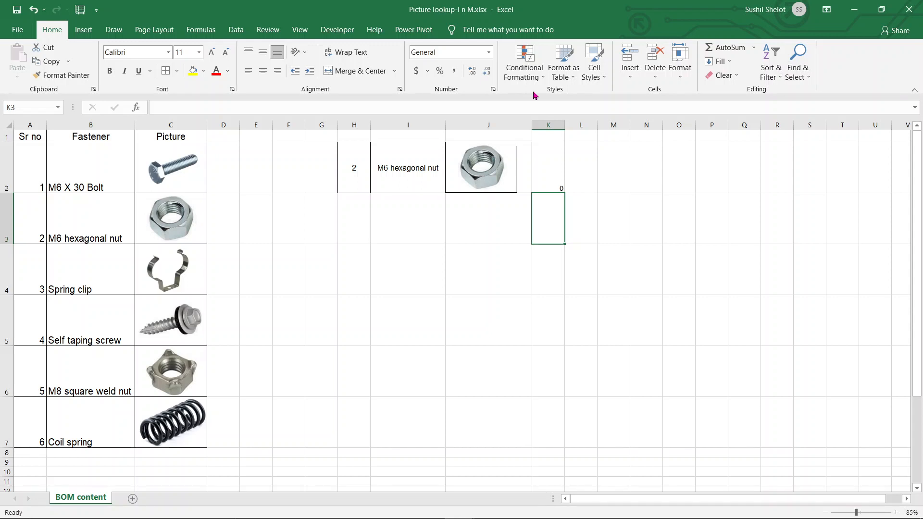